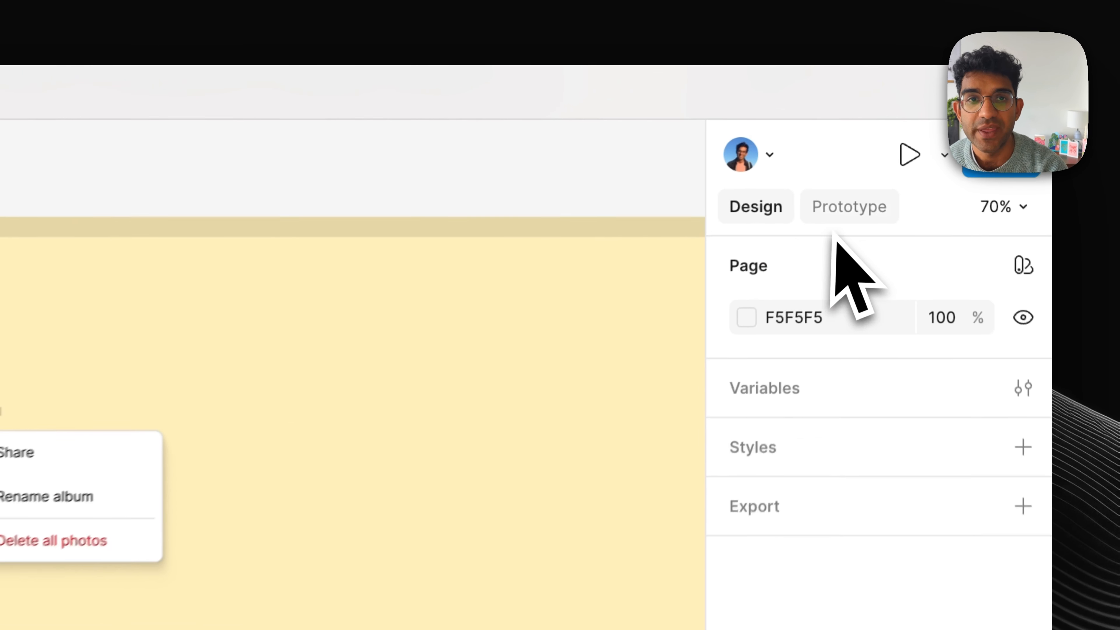
# Step: Connect the Wedding header's More Options icon to the Menu frame with an On tap interaction that uses Open overlay
pyautogui.click(883, 119)
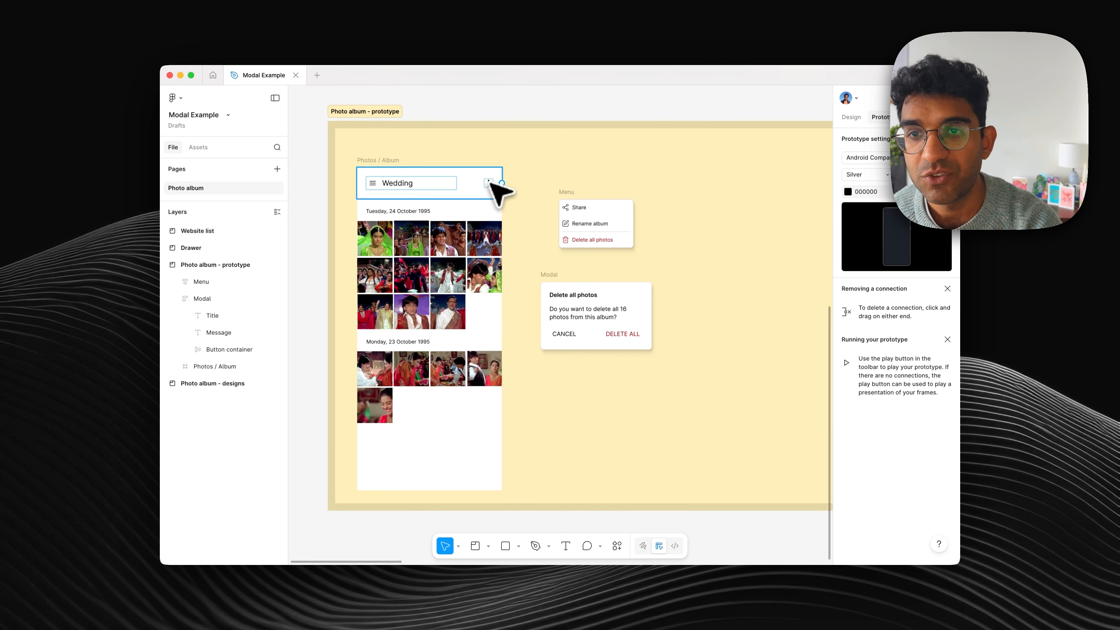
pyautogui.click(489, 182)
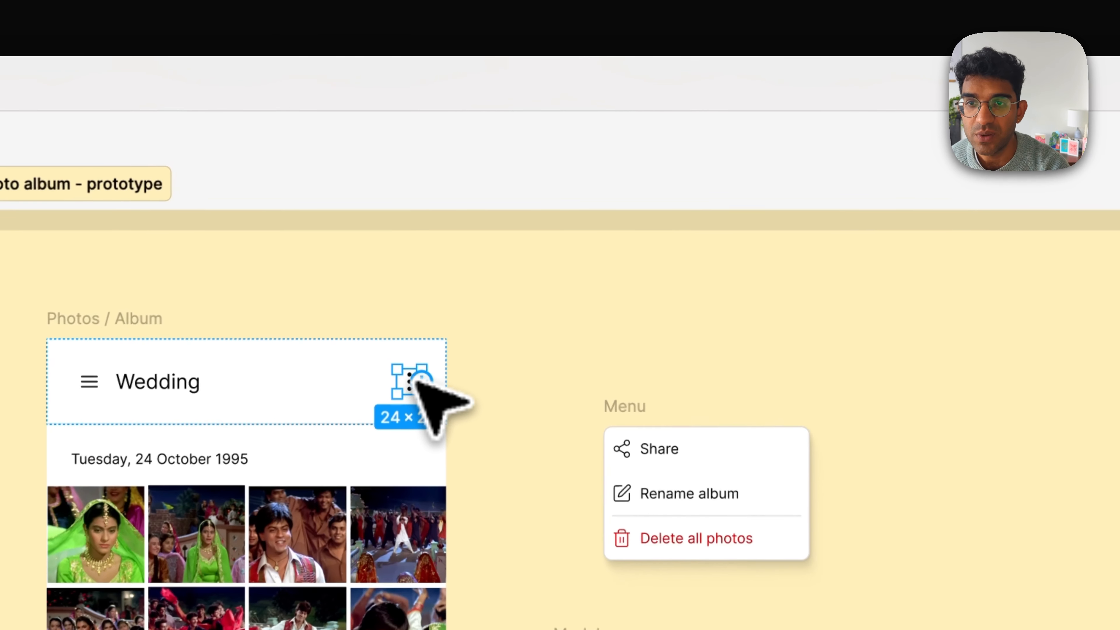
pyautogui.moveTo(492, 184); pyautogui.dragTo(502, 205)
pyautogui.moveTo(450, 445); pyautogui.dragTo(713, 455)
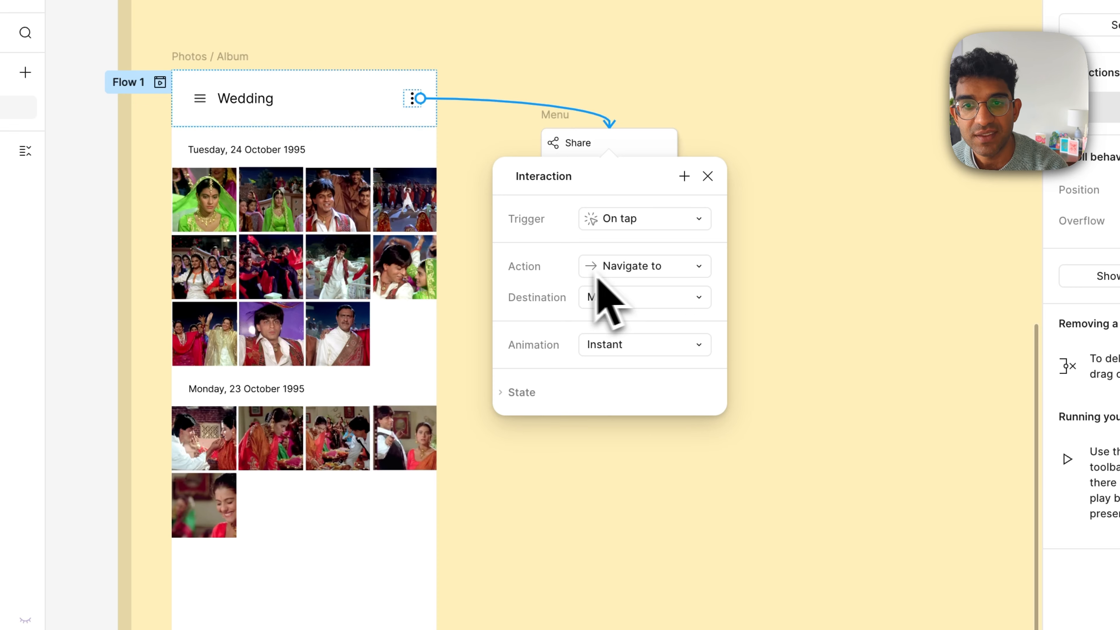
pyautogui.click(623, 274)
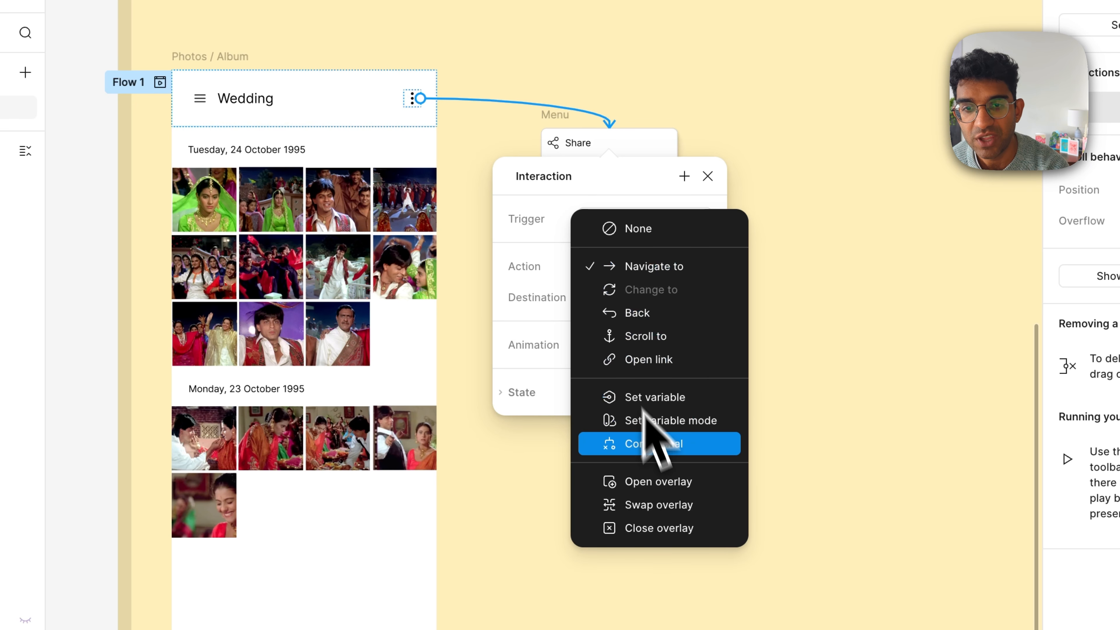
pyautogui.click(683, 483)
# Step: Set the Menu overlay's position to Manual, place it just below the More Options icon, and enable Close when clicking outside
pyautogui.click(619, 335)
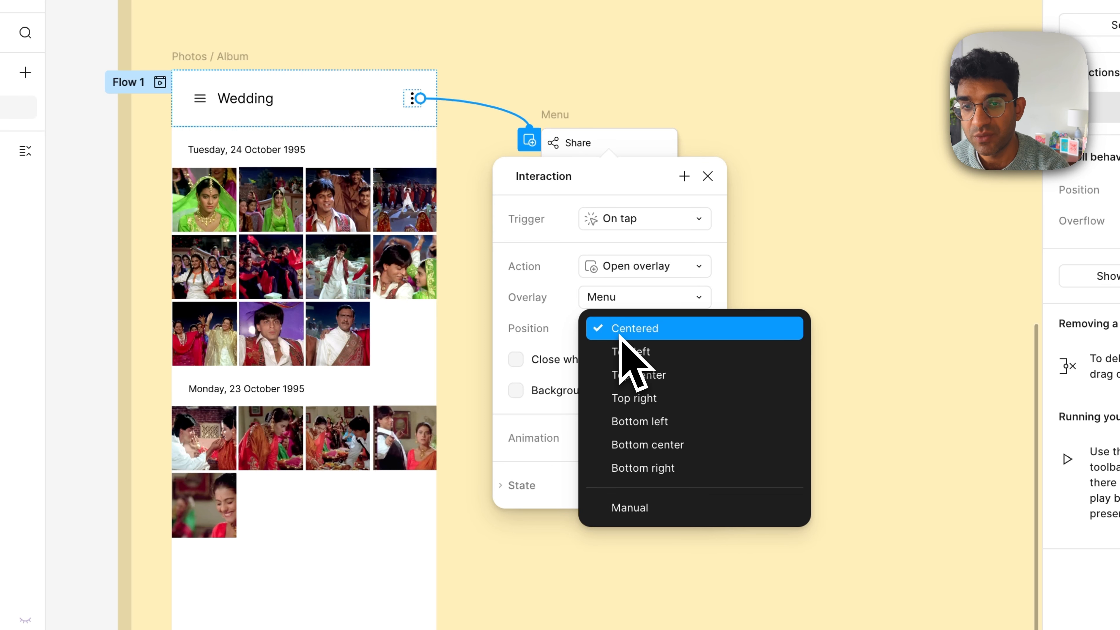
pyautogui.click(637, 508)
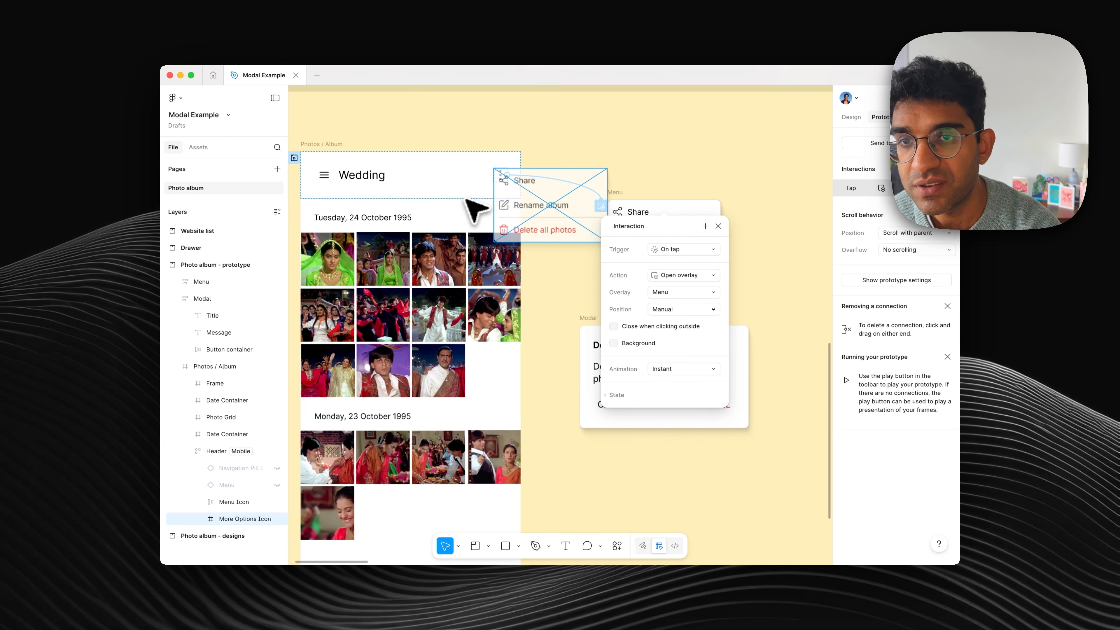
pyautogui.moveTo(554, 194); pyautogui.dragTo(449, 205)
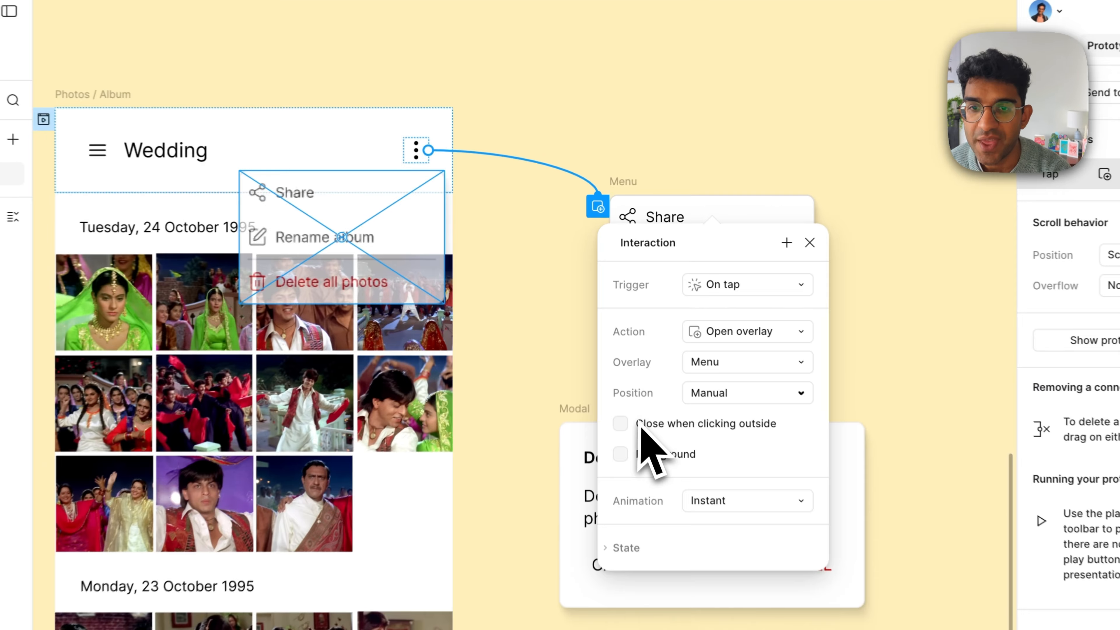
pyautogui.click(624, 329)
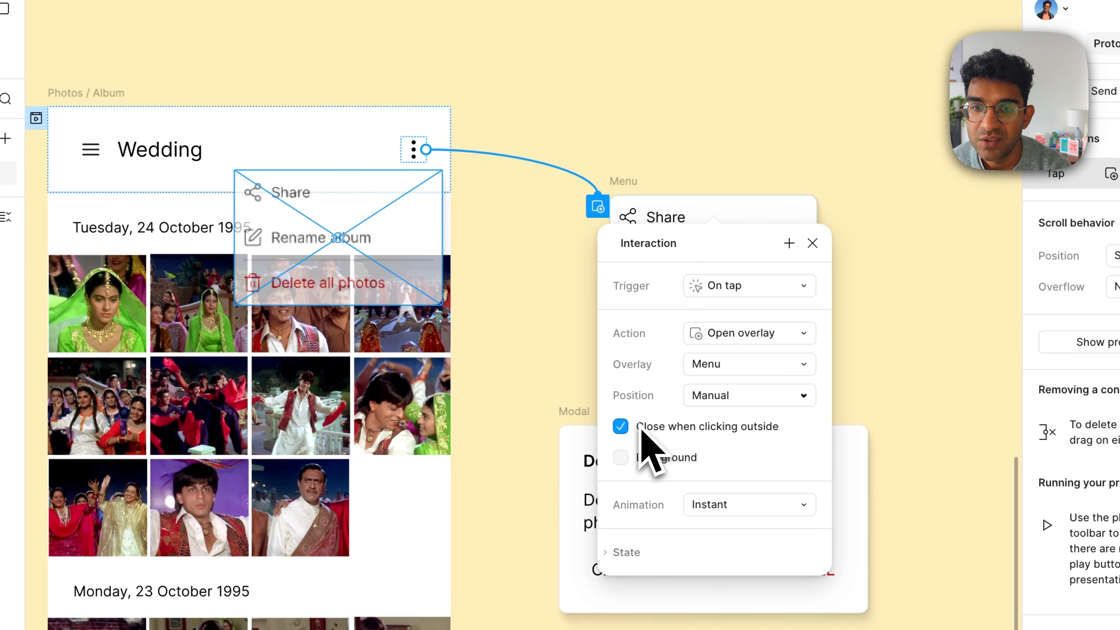
pyautogui.scroll(-5, 467, 274)
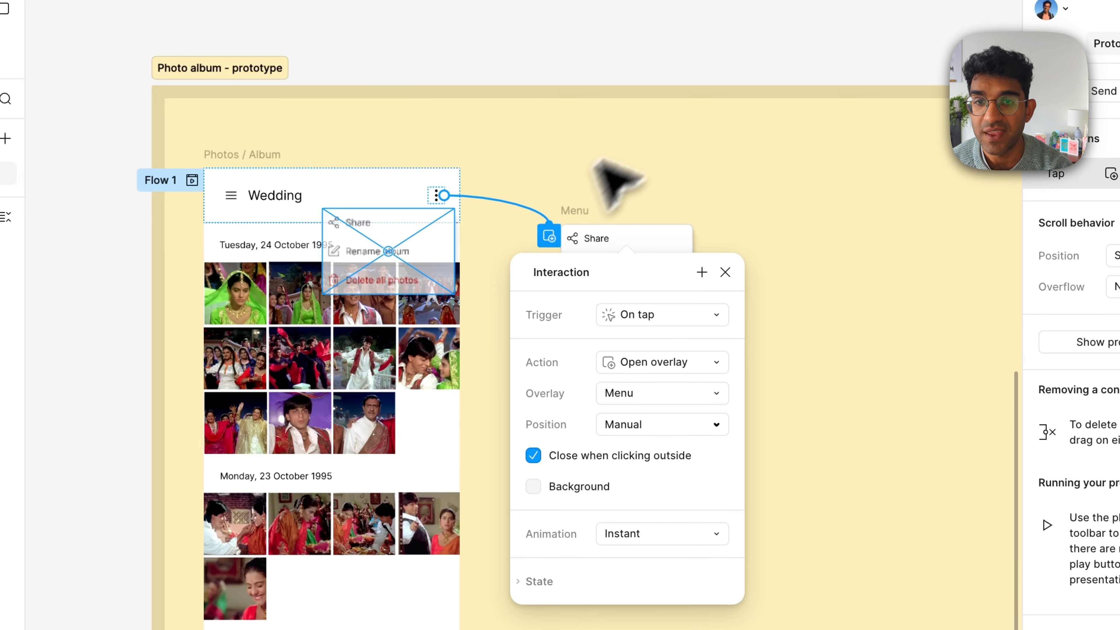
pyautogui.click(601, 161)
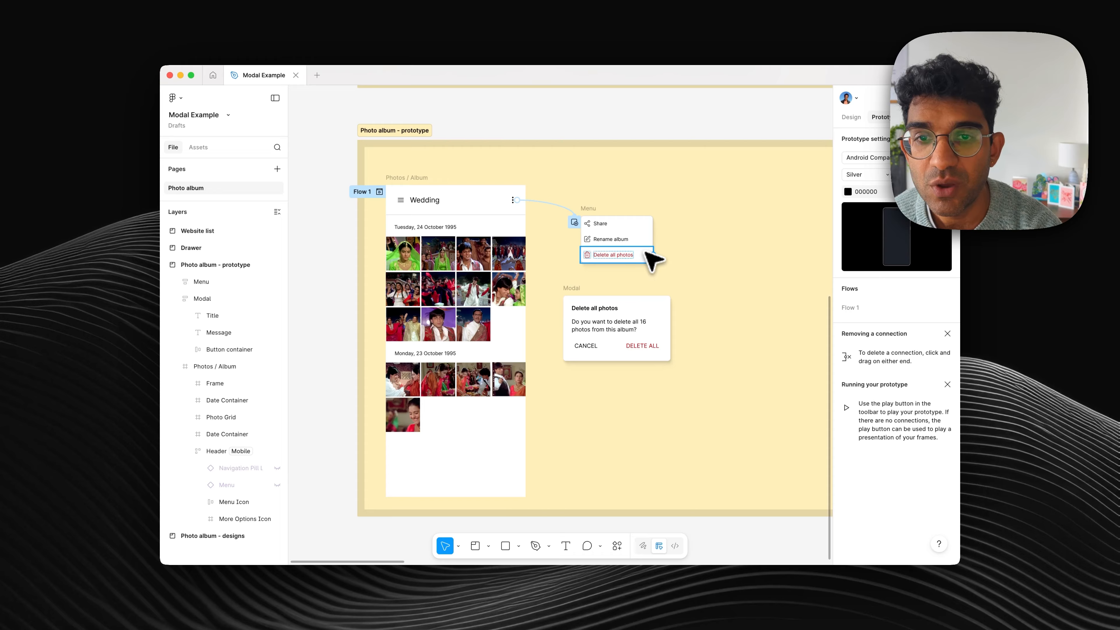
# Step: Connect the Delete all photos menu item to the Modal frame on tap as an Open overlay with Background enabled
pyautogui.click(645, 252)
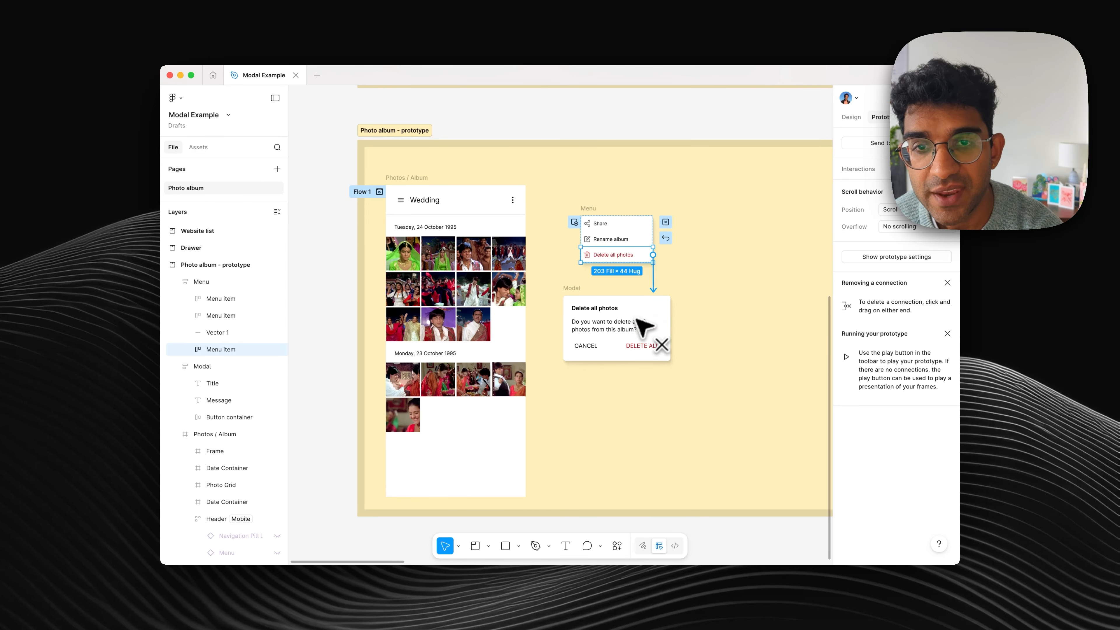
pyautogui.moveTo(638, 318); pyautogui.dragTo(640, 322)
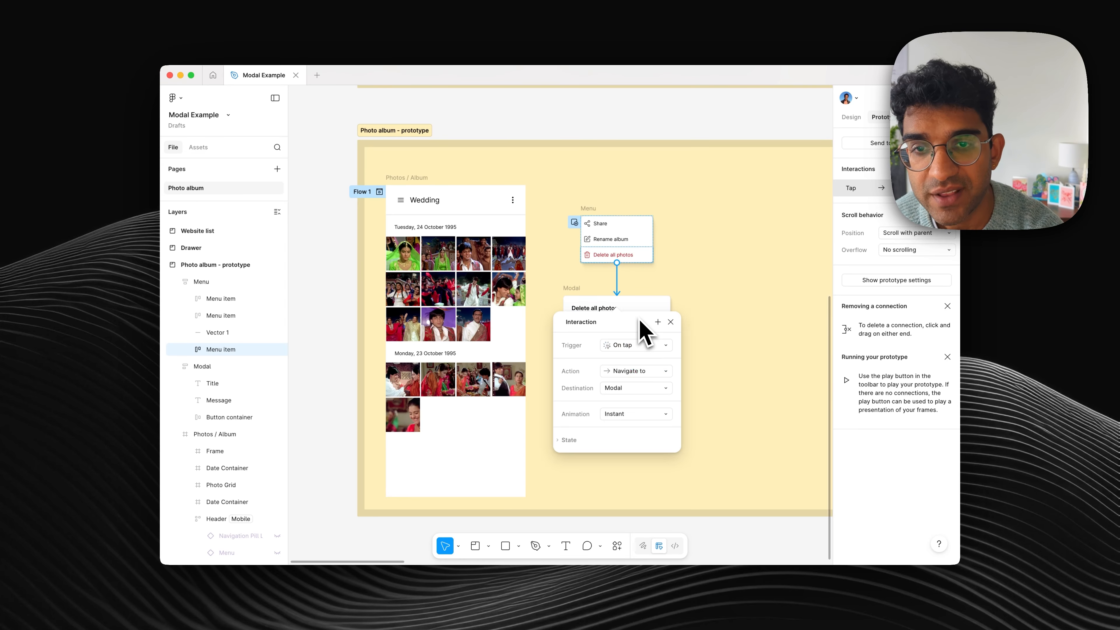
pyautogui.click(631, 371)
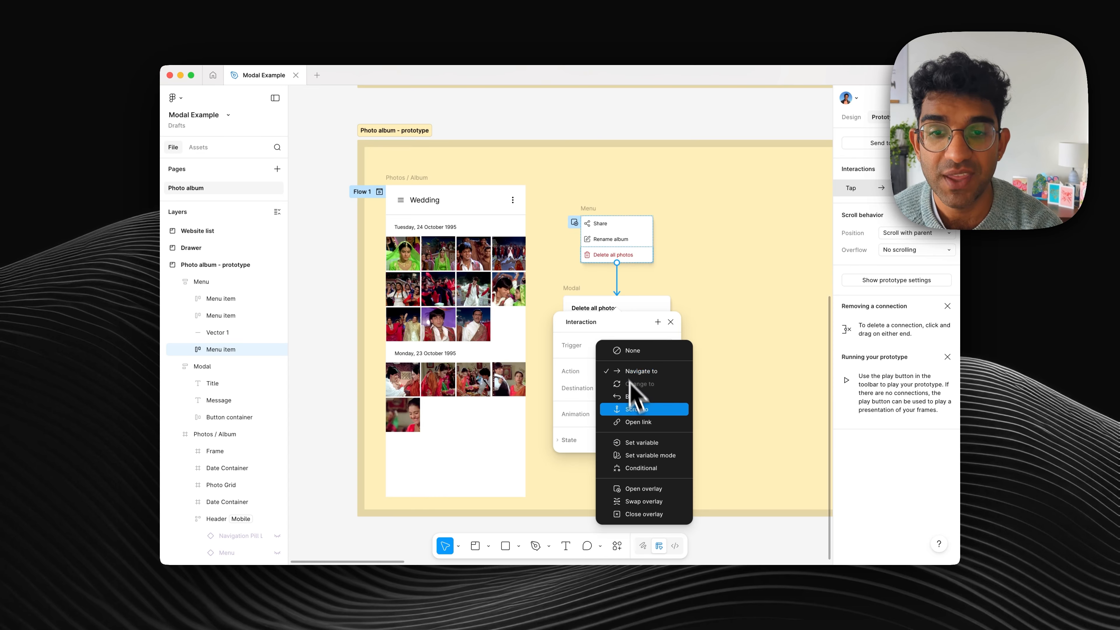
pyautogui.click(666, 489)
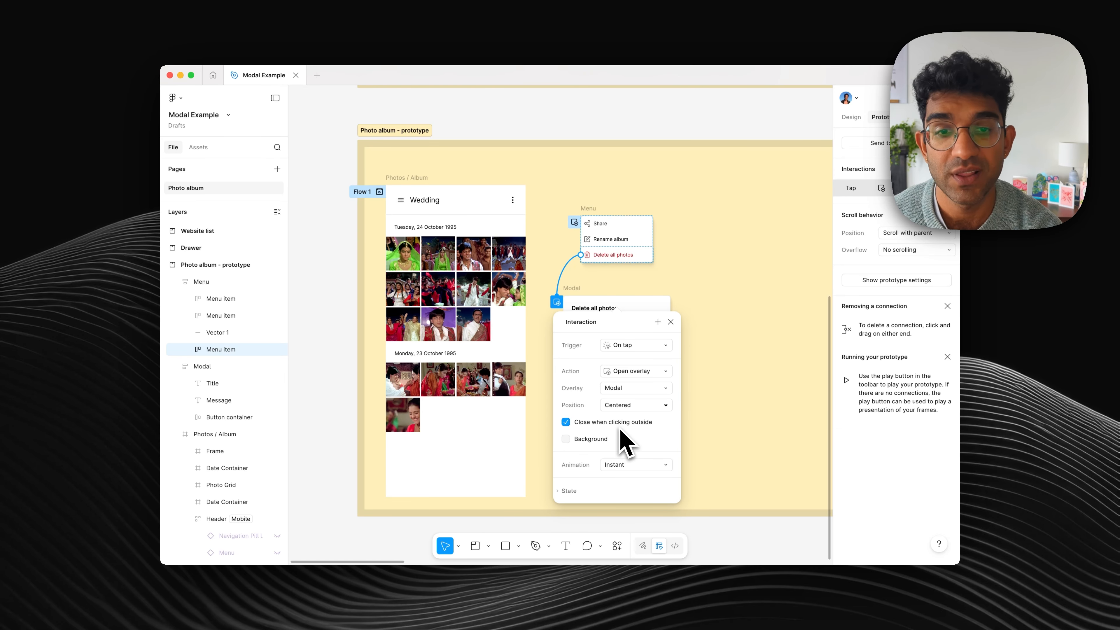
pyautogui.click(566, 439)
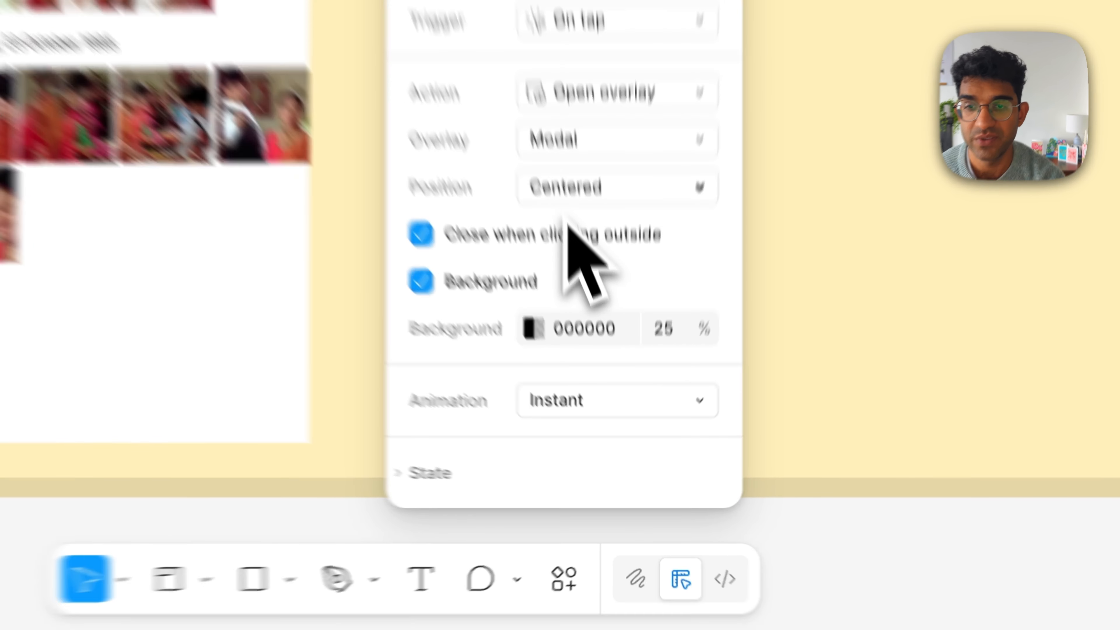
# Step: Preview the Photos / Album frame in an enlarged inline preview and test opening the menu and the Delete all photos modal
pyautogui.hscroll(-1, 418, 163)
pyautogui.scroll(-1, 417, 163)
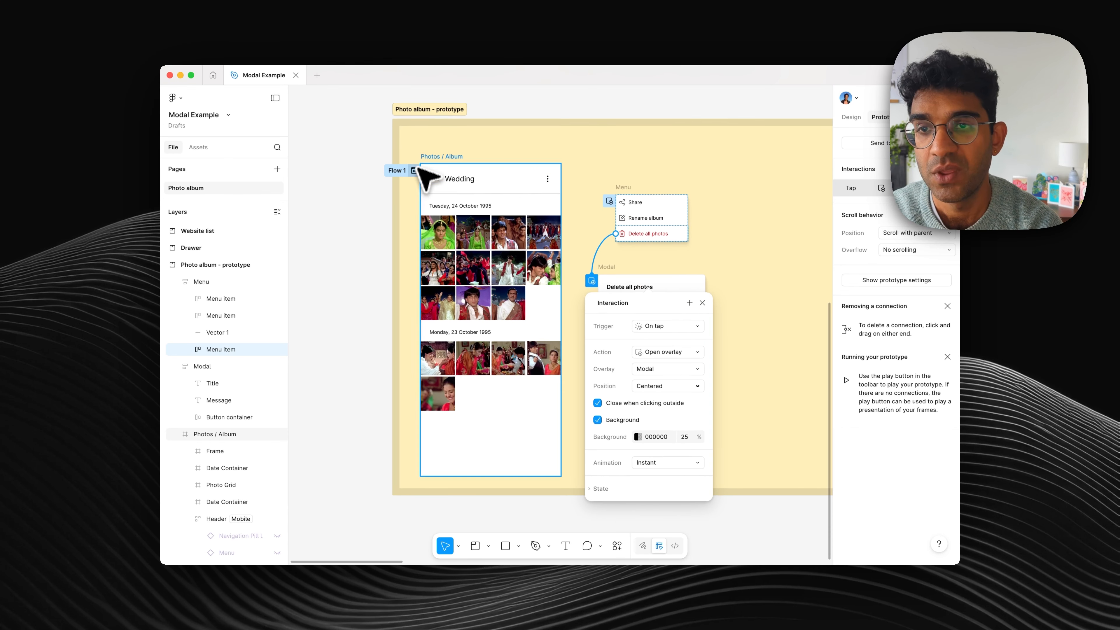
pyautogui.click(435, 150)
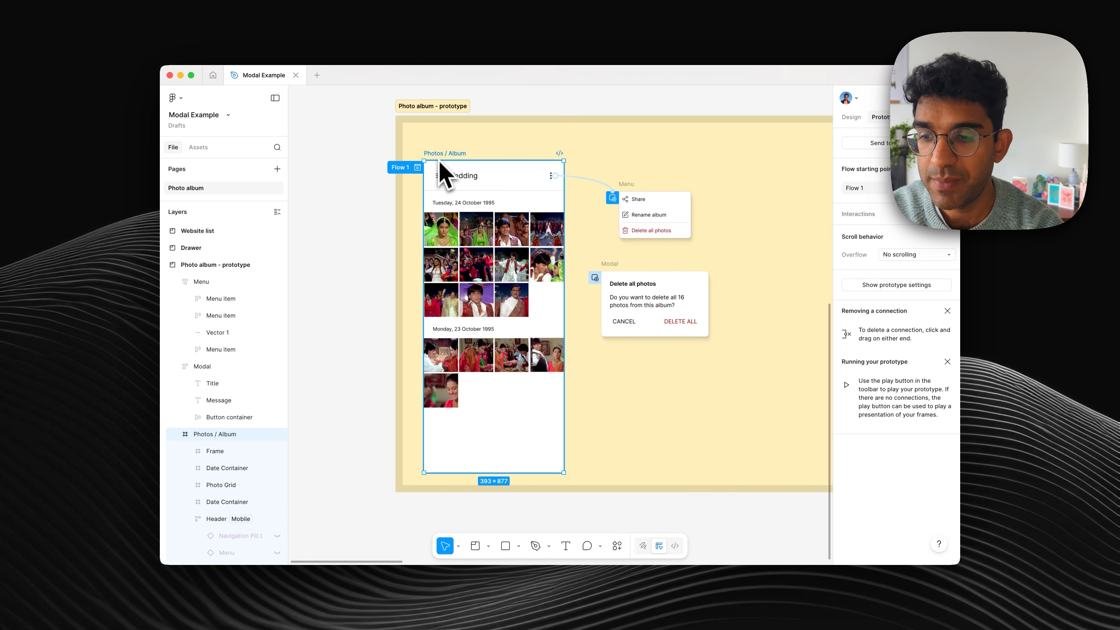
pyautogui.hotkey('shift', 'space')
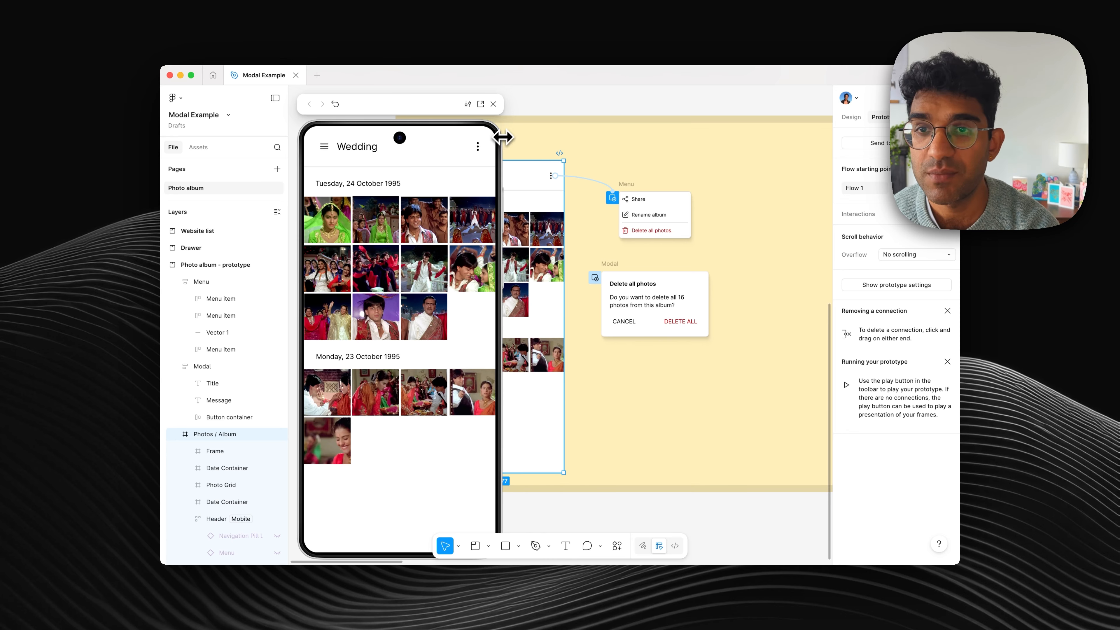
pyautogui.moveTo(502, 138); pyautogui.dragTo(496, 172)
pyautogui.moveTo(429, 164); pyautogui.dragTo(363, 115)
pyautogui.click(402, 151)
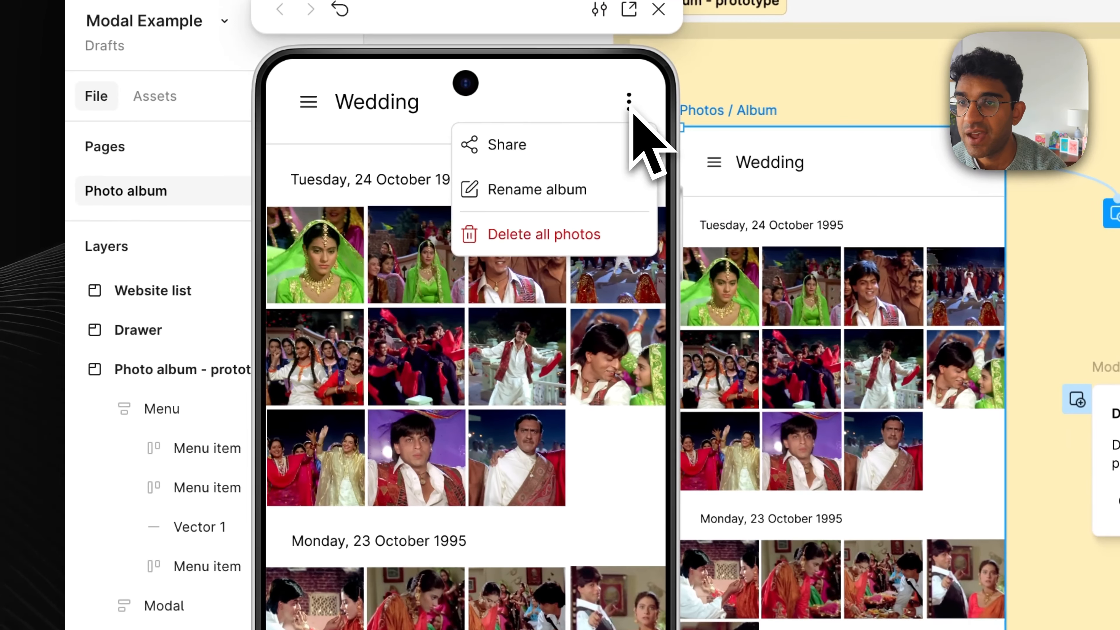
pyautogui.click(544, 243)
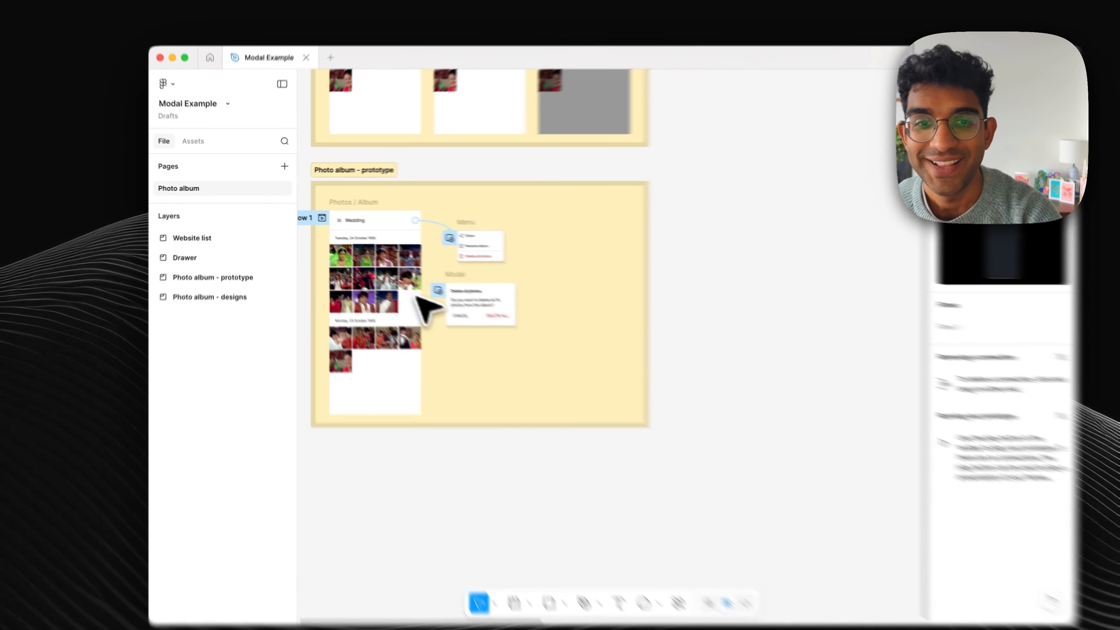
# Step: In the Drawer section, connect the Share your invite button to the Share modal frame on tap with the Open overlay action
pyautogui.hscroll(8, 389, 281)
pyautogui.scroll(4, 389, 280)
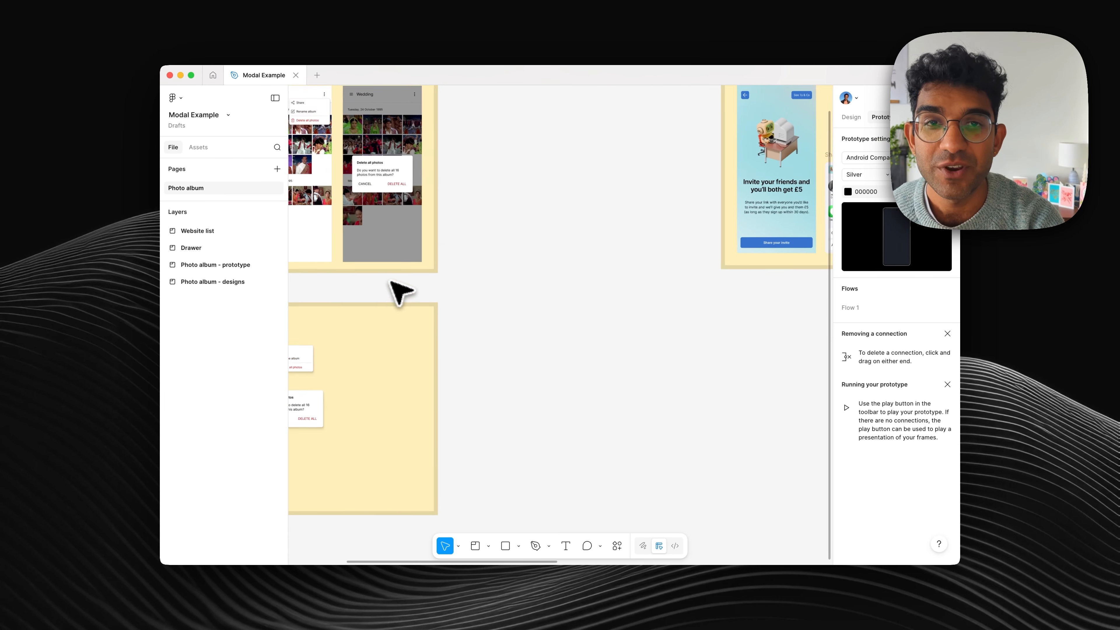
pyautogui.hscroll(3, 392, 288)
pyautogui.scroll(6, 498, 351)
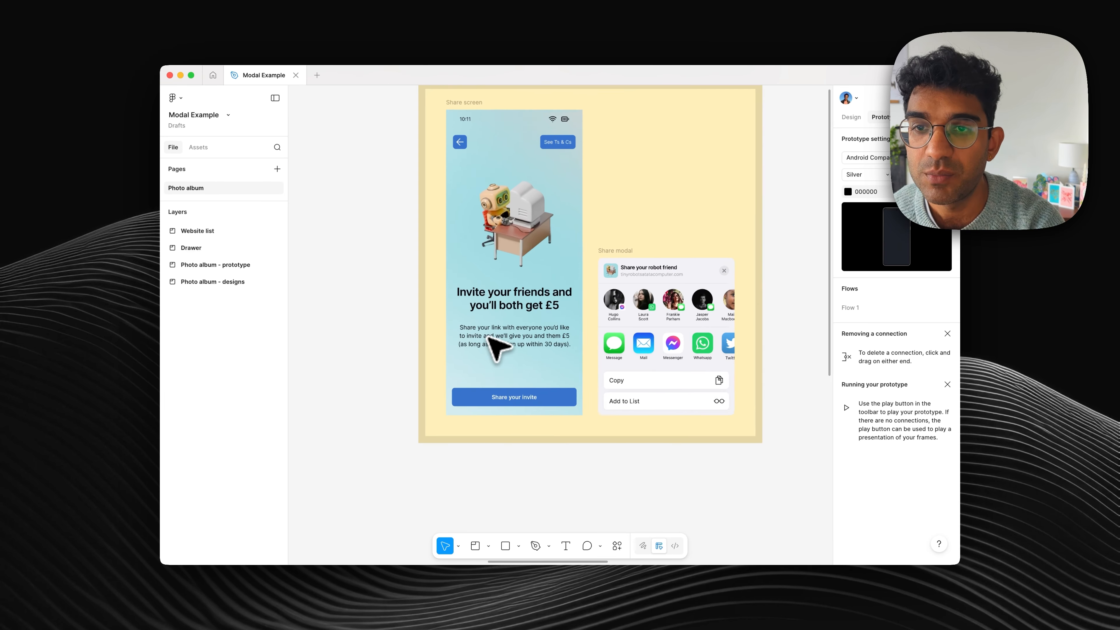
pyautogui.scroll(2, 487, 338)
pyautogui.hscroll(2, 487, 338)
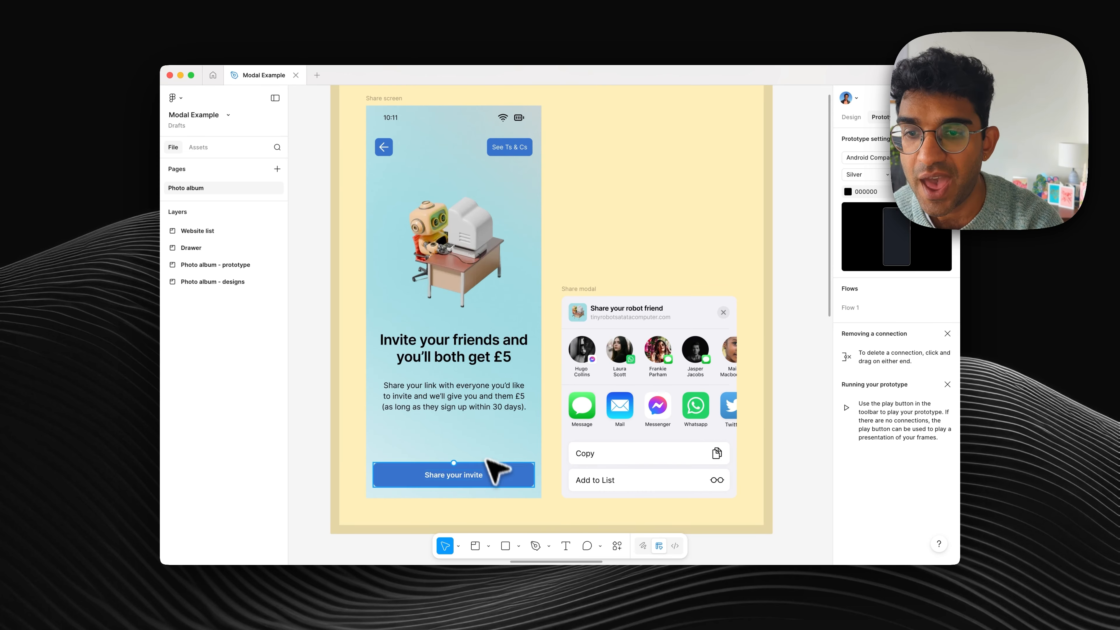
pyautogui.click(492, 470)
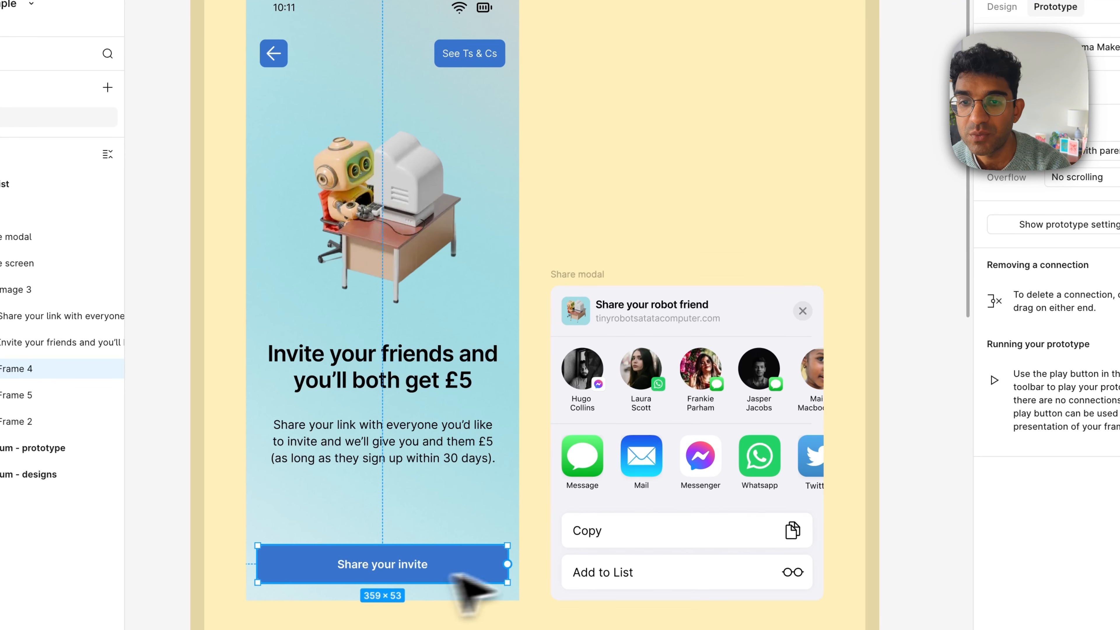
pyautogui.moveTo(507, 564); pyautogui.dragTo(533, 434)
pyautogui.scroll(-4, 588, 310)
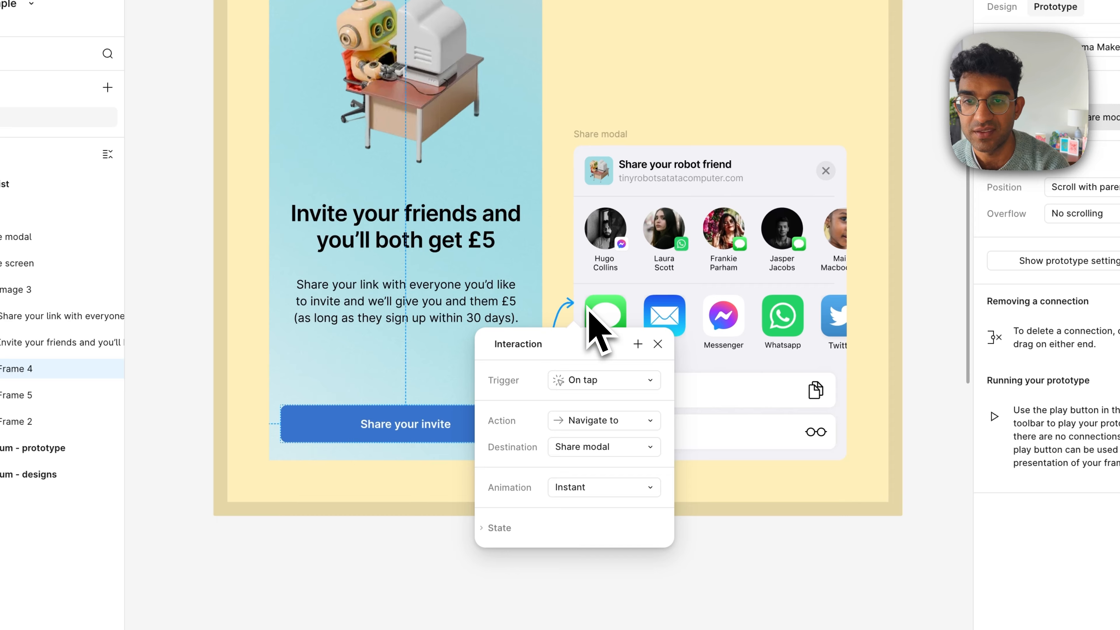
pyautogui.click(586, 422)
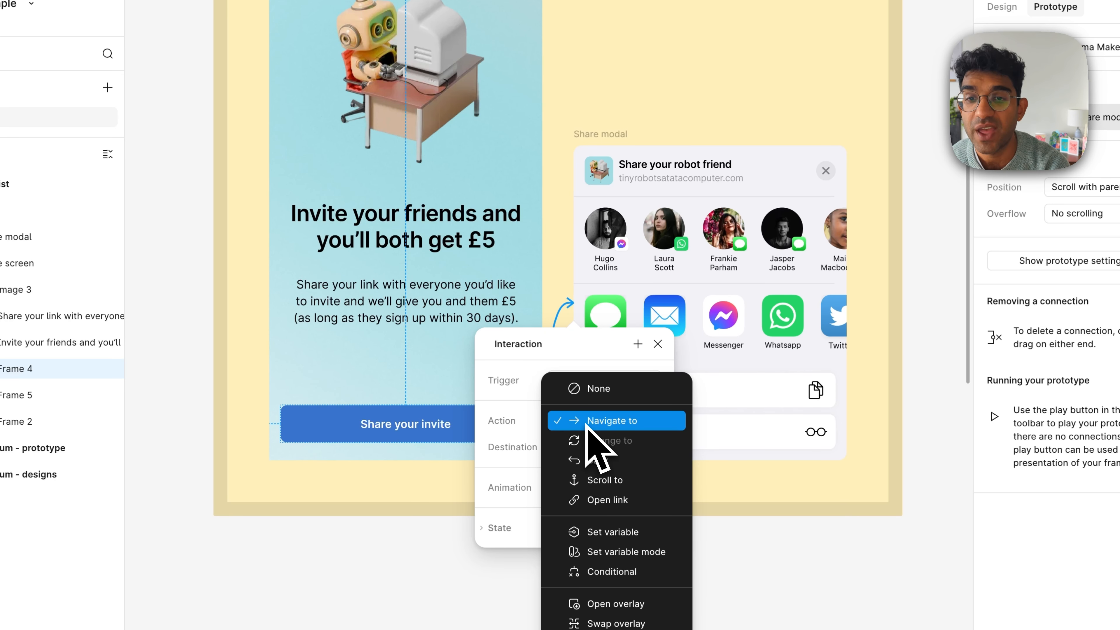
pyautogui.click(617, 605)
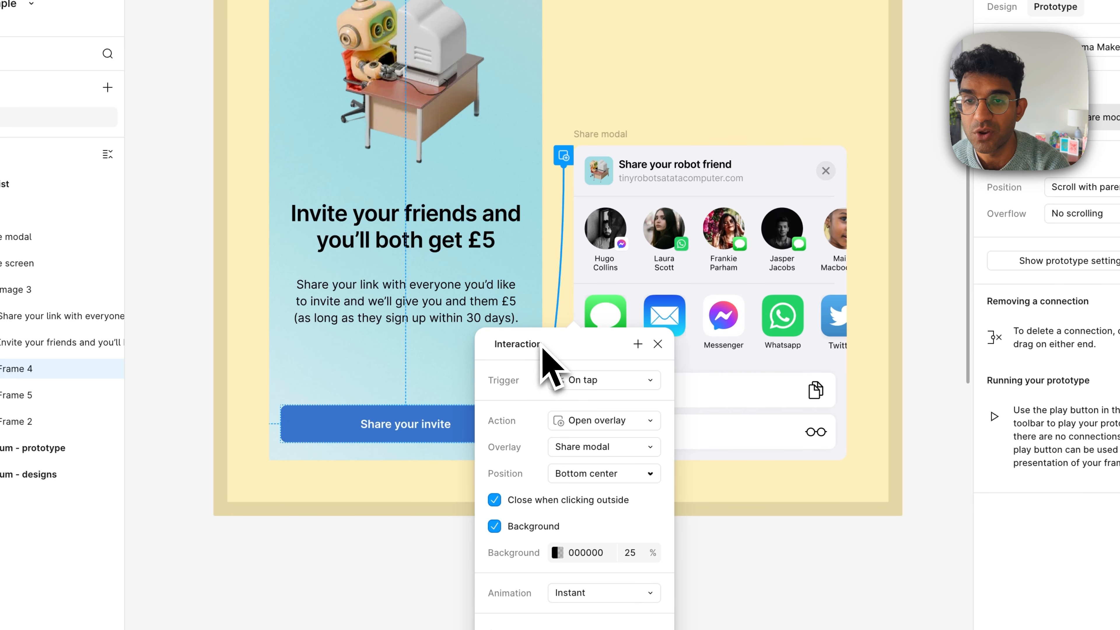
# Step: Move the Interaction dialog clear of the Share modal and choose Bottom center as the overlay's position
pyautogui.moveTo(543, 348); pyautogui.dragTo(717, 79)
pyautogui.hscroll(3, 580, 146)
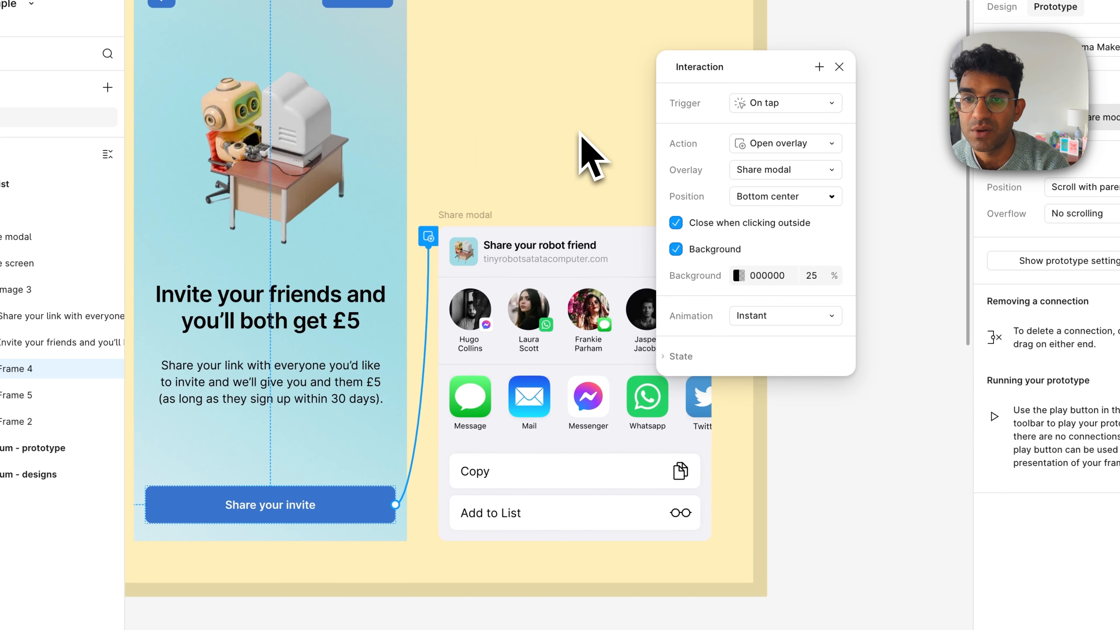
pyautogui.scroll(2, 582, 146)
pyautogui.click(792, 196)
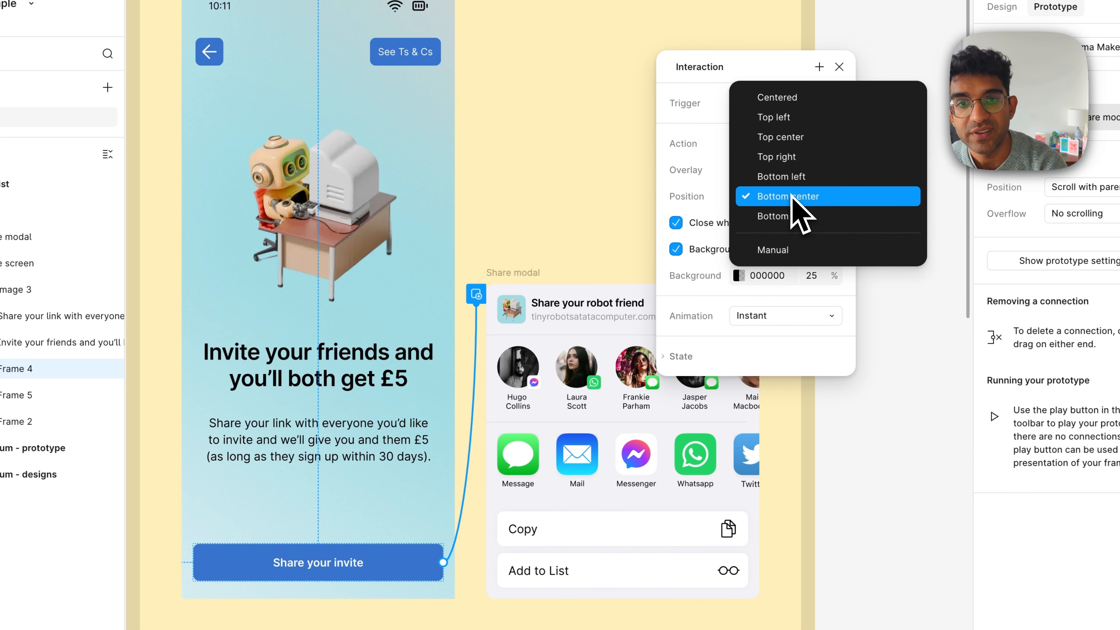
pyautogui.click(800, 201)
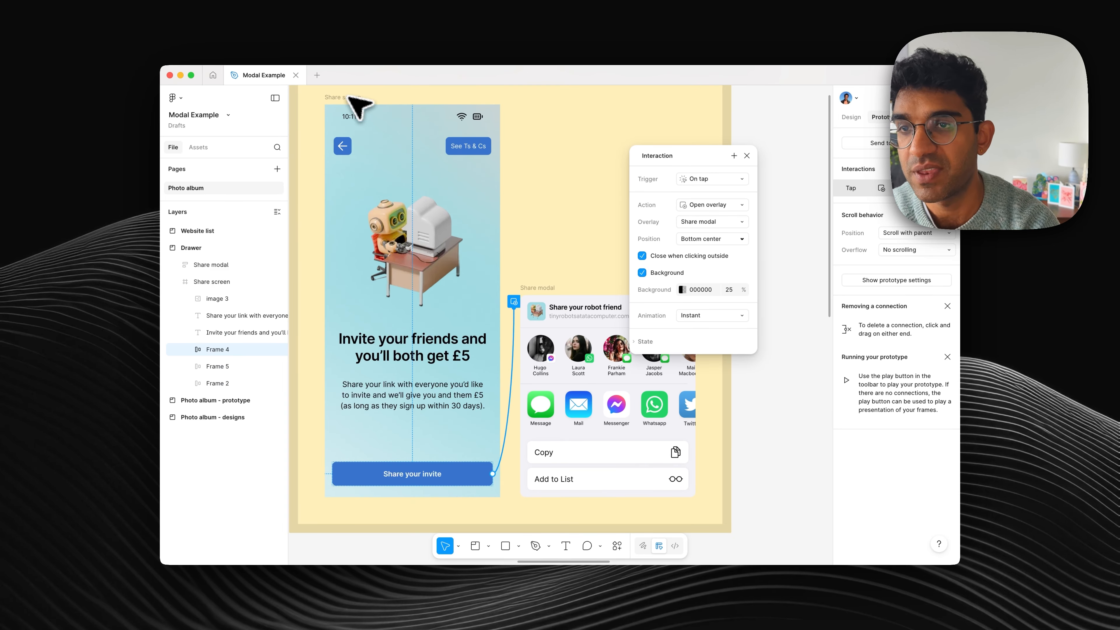
# Step: Preview the Share screen frame, test the Share your invite button, and close the preview
pyautogui.click(347, 95)
pyautogui.hotkey('shift', 'space')
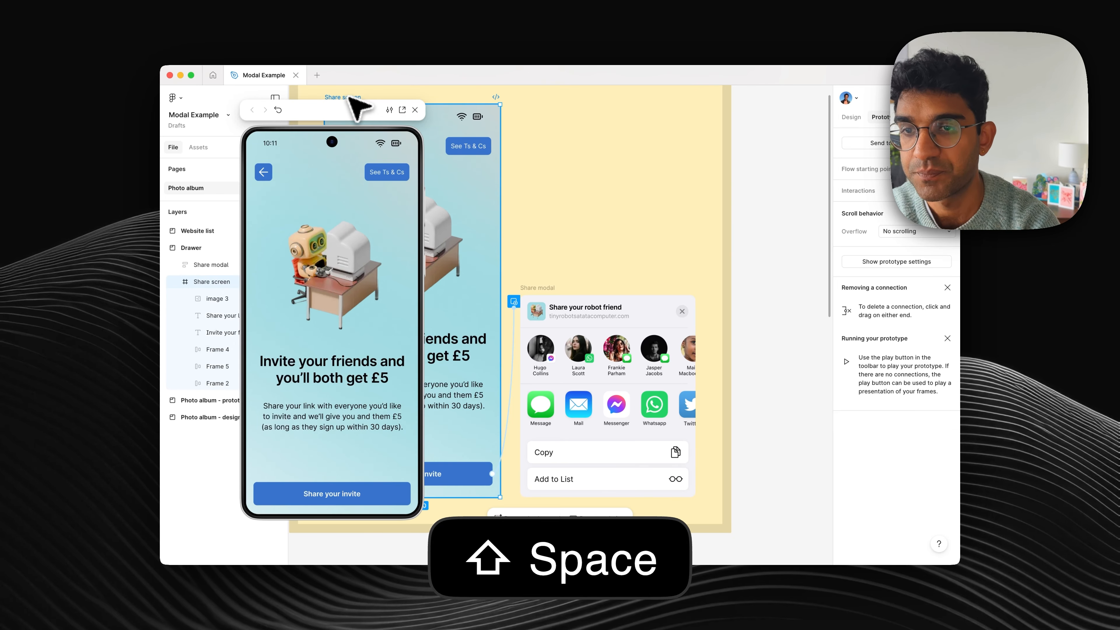
pyautogui.click(316, 497)
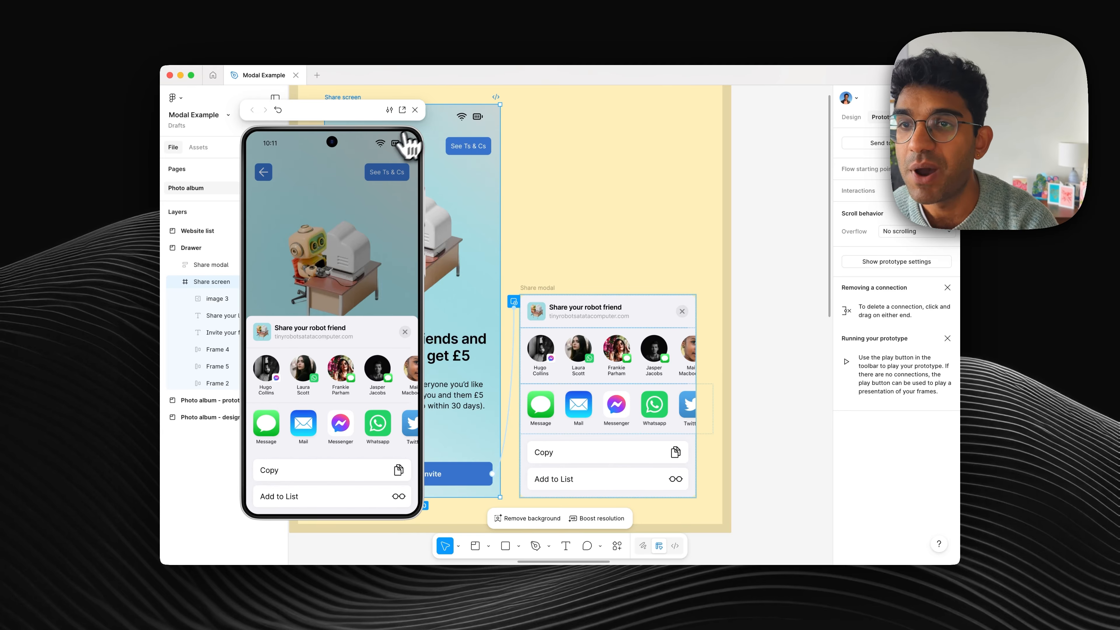
pyautogui.click(415, 110)
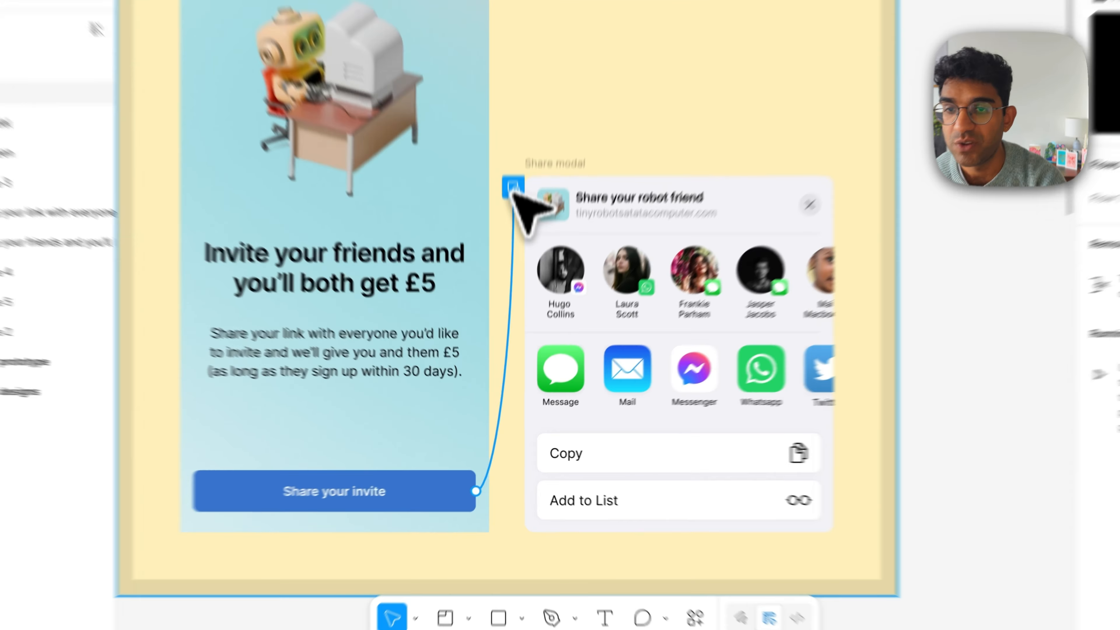
# Step: Set the Share modal overlay's animation to Move in with an upward direction and close the interaction settings
pyautogui.click(513, 302)
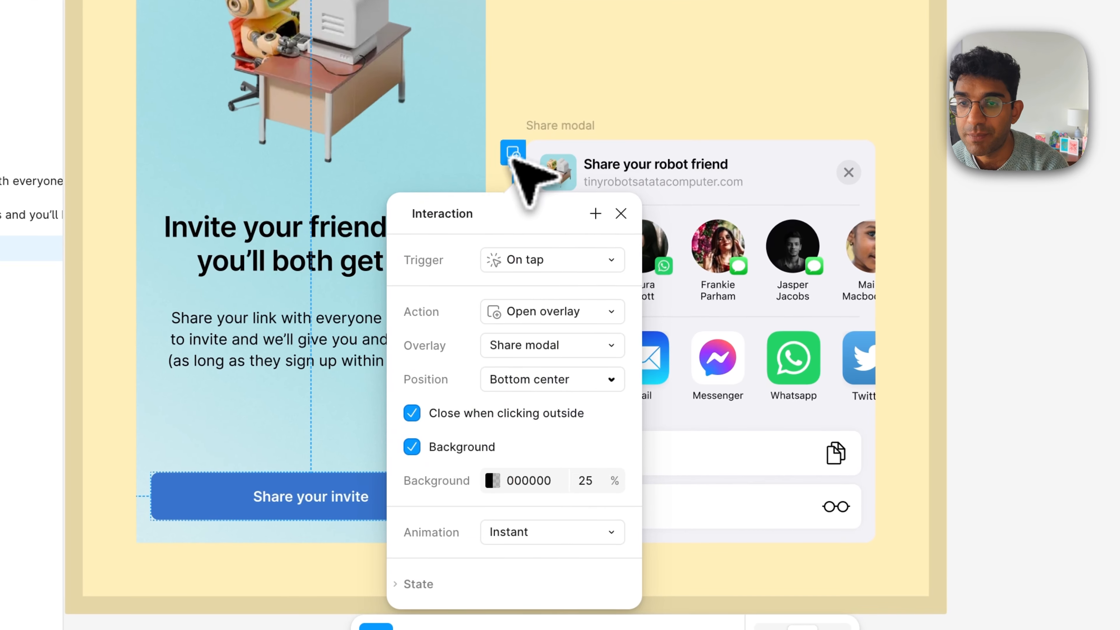
pyautogui.scroll(-3, 543, 28)
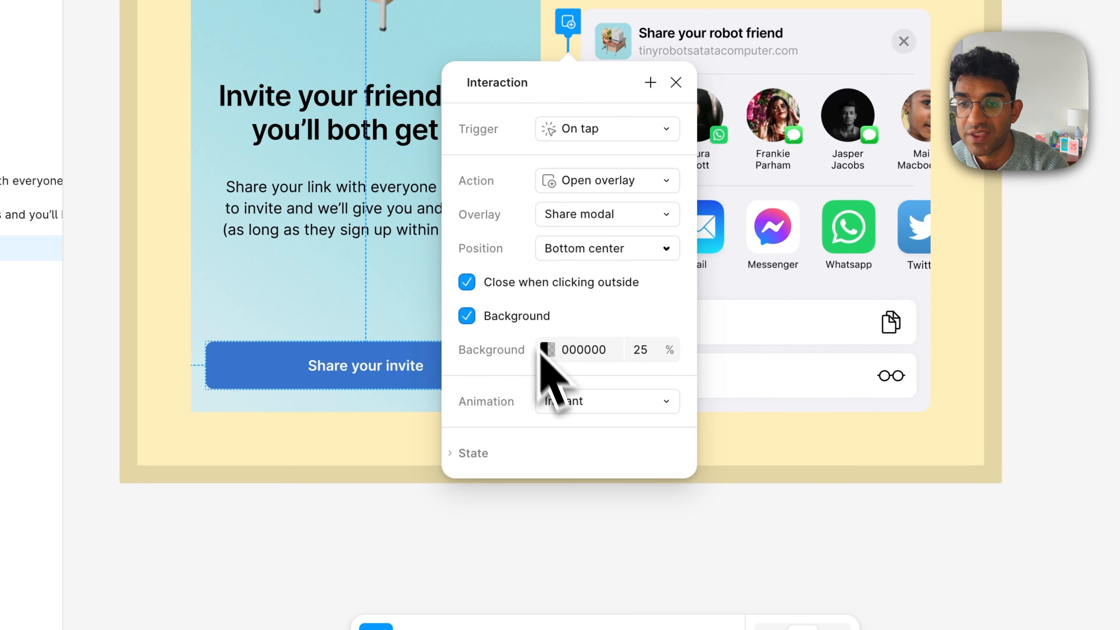
pyautogui.click(565, 402)
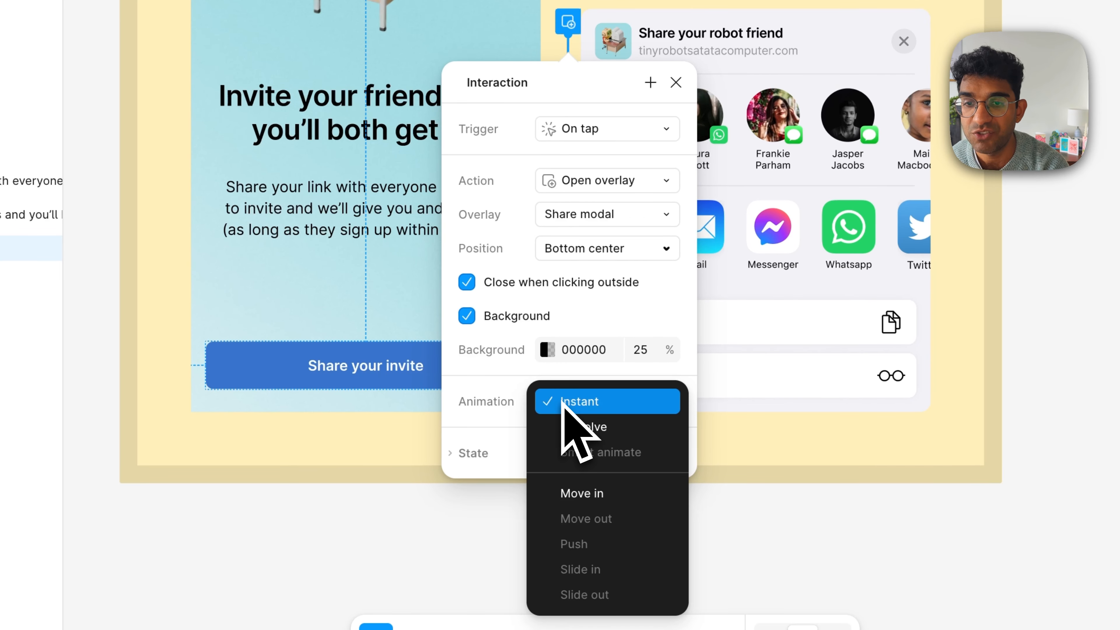
pyautogui.click(580, 493)
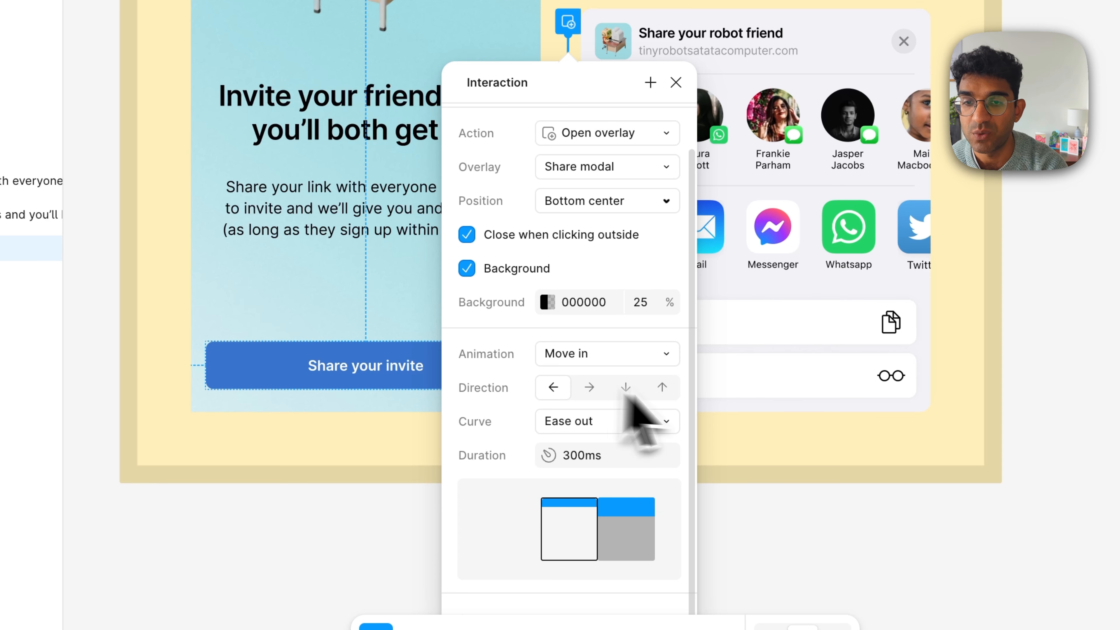
pyautogui.click(669, 395)
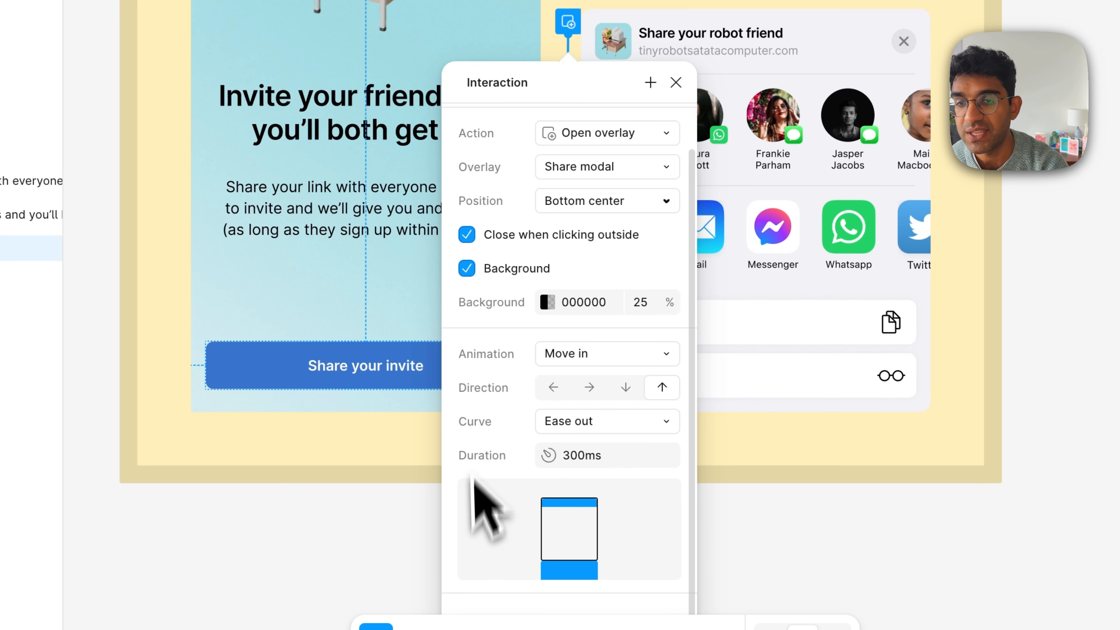
pyautogui.scroll(5, 367, 293)
pyautogui.press('Escape')
# Step: Preview the Share screen frame, test opening the share drawer and dismissing it by tapping outside twice, and close the preview
pyautogui.hotkey('shift', 'space')
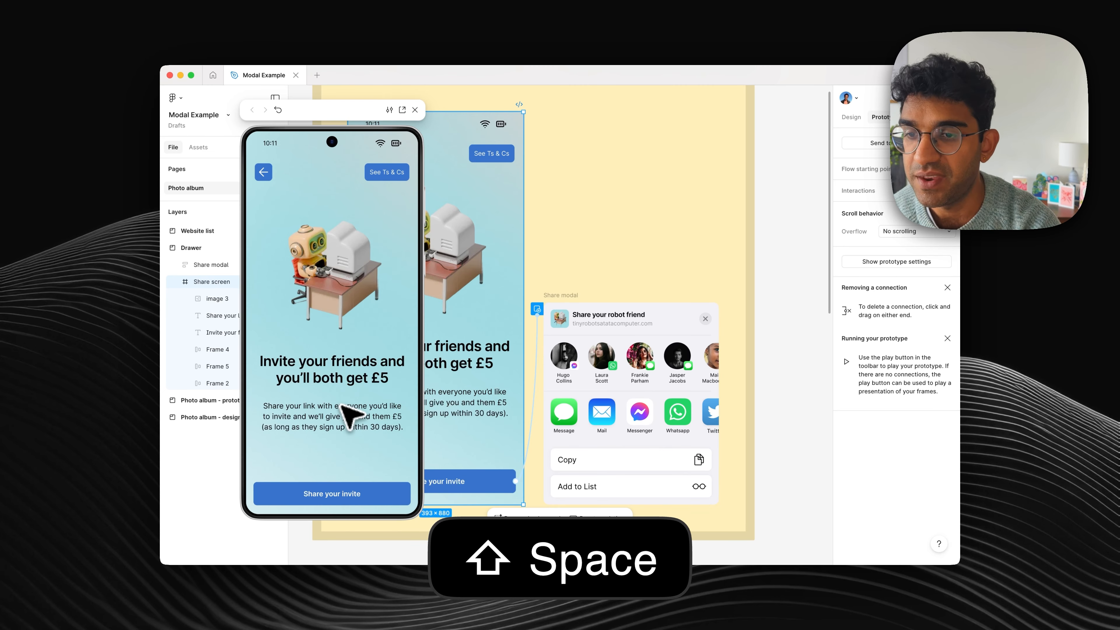
pyautogui.click(343, 496)
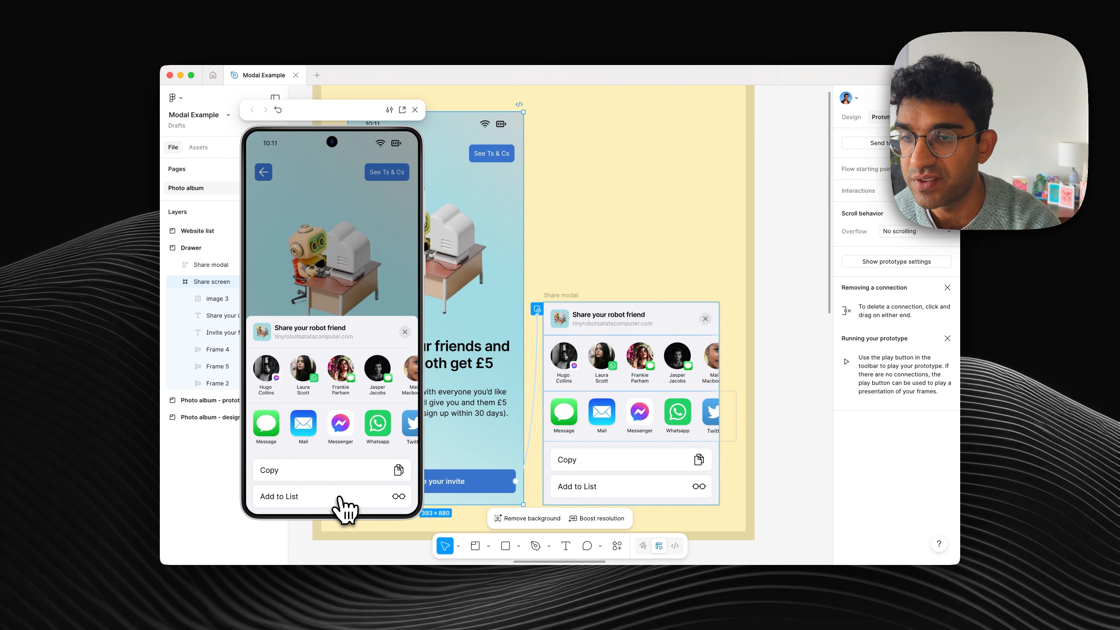
pyautogui.click(342, 270)
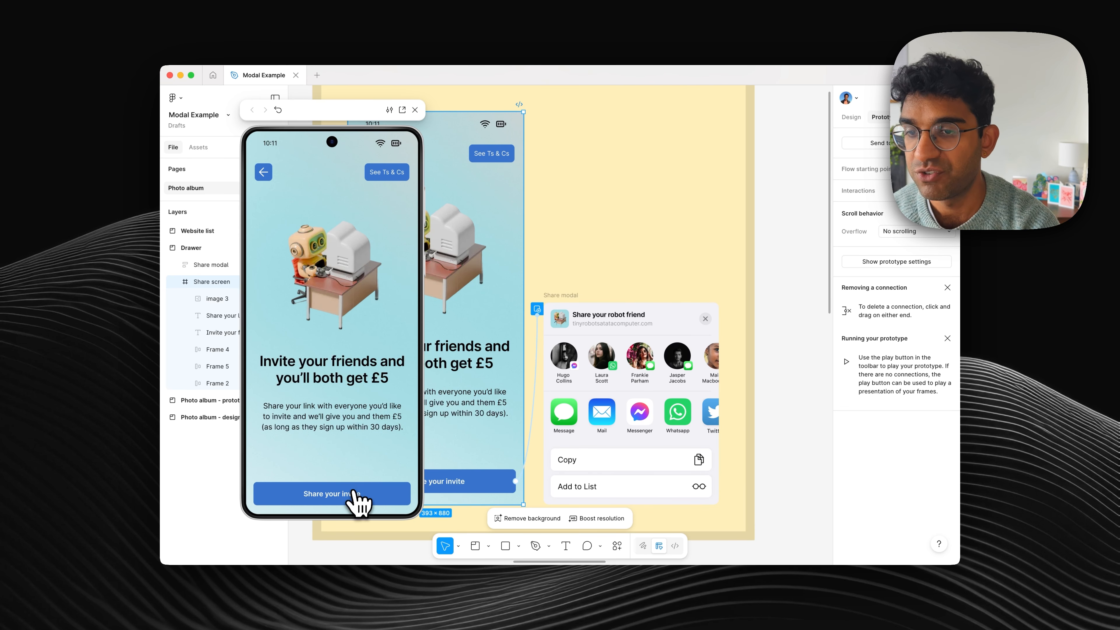
pyautogui.click(357, 501)
pyautogui.click(357, 268)
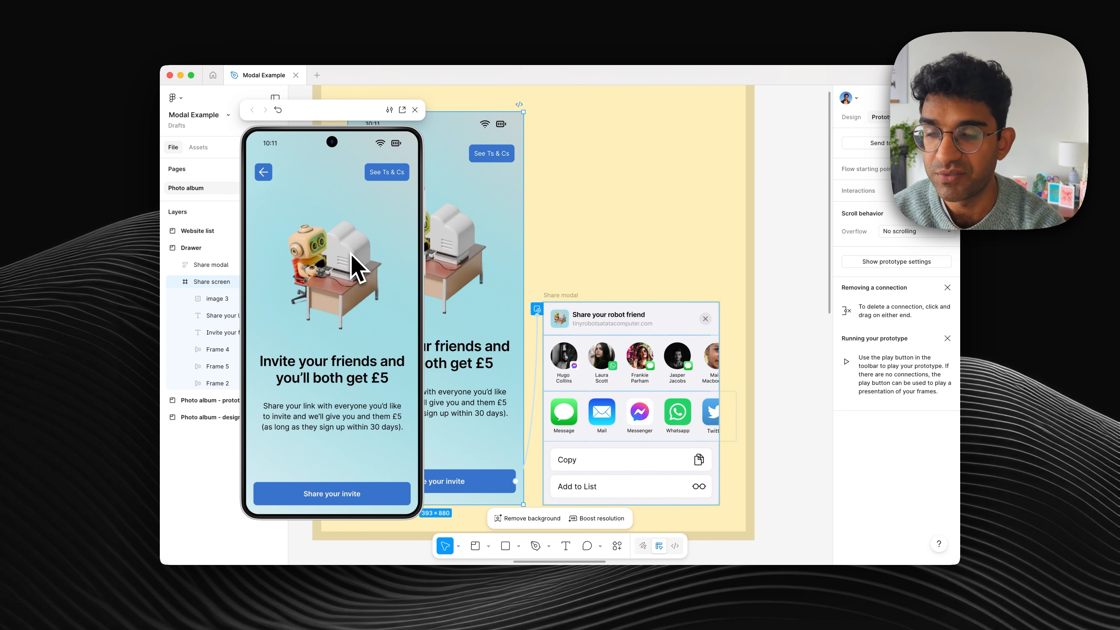
pyautogui.click(415, 110)
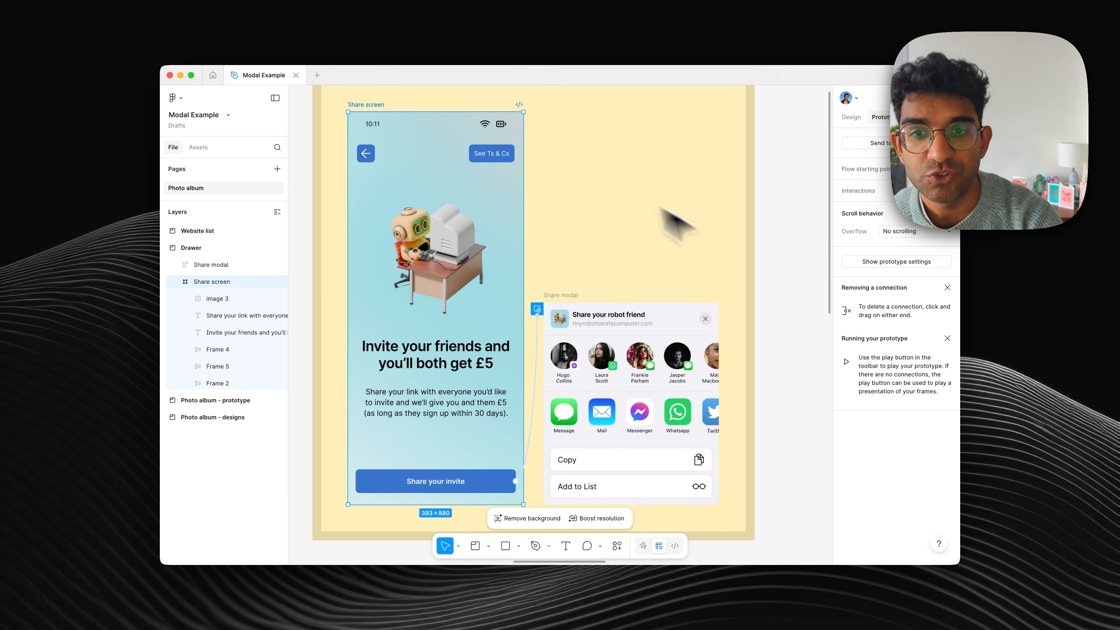
# Step: Add an On tap interaction with the Close overlay action to the X icon in the Share modal's header
pyautogui.click(718, 265)
pyautogui.hscroll(2, 718, 265)
pyautogui.scroll(-1, 719, 265)
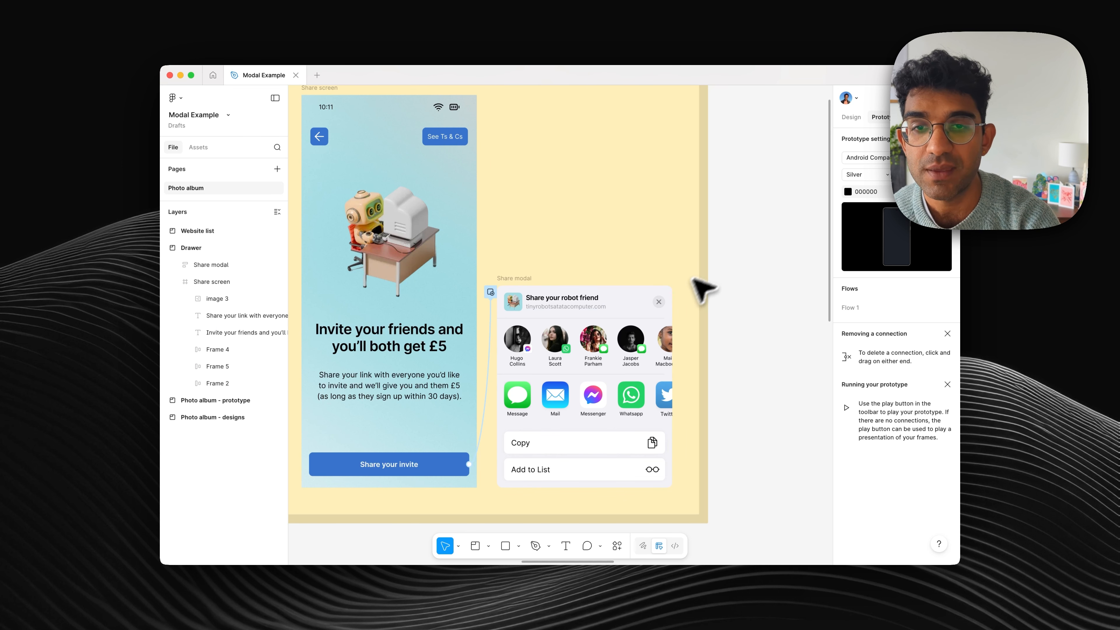
pyautogui.click(659, 305)
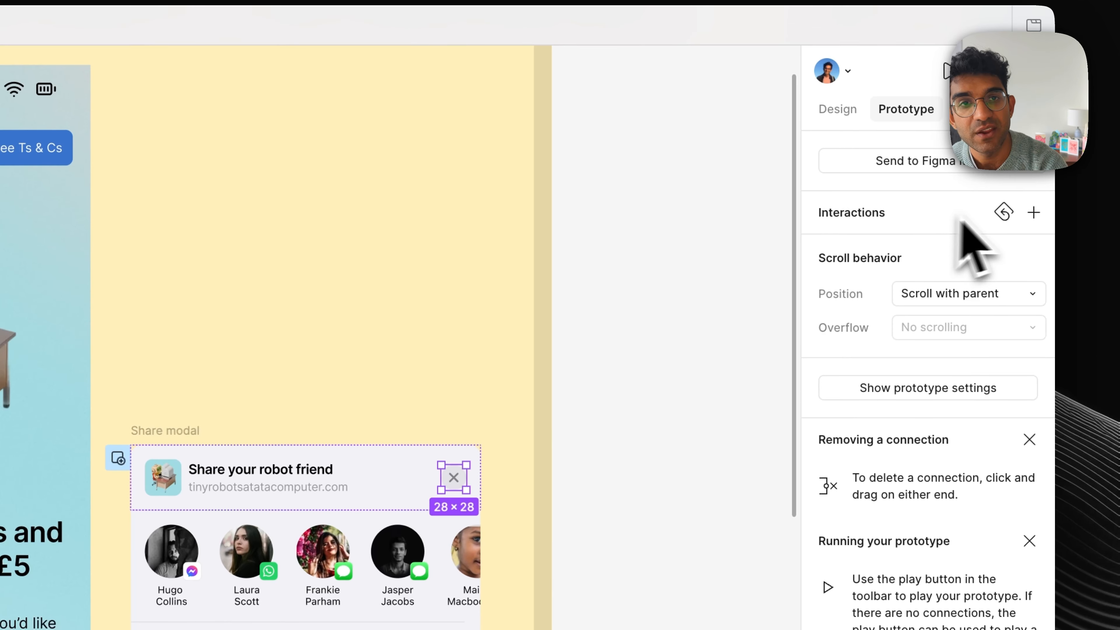
pyautogui.click(1033, 213)
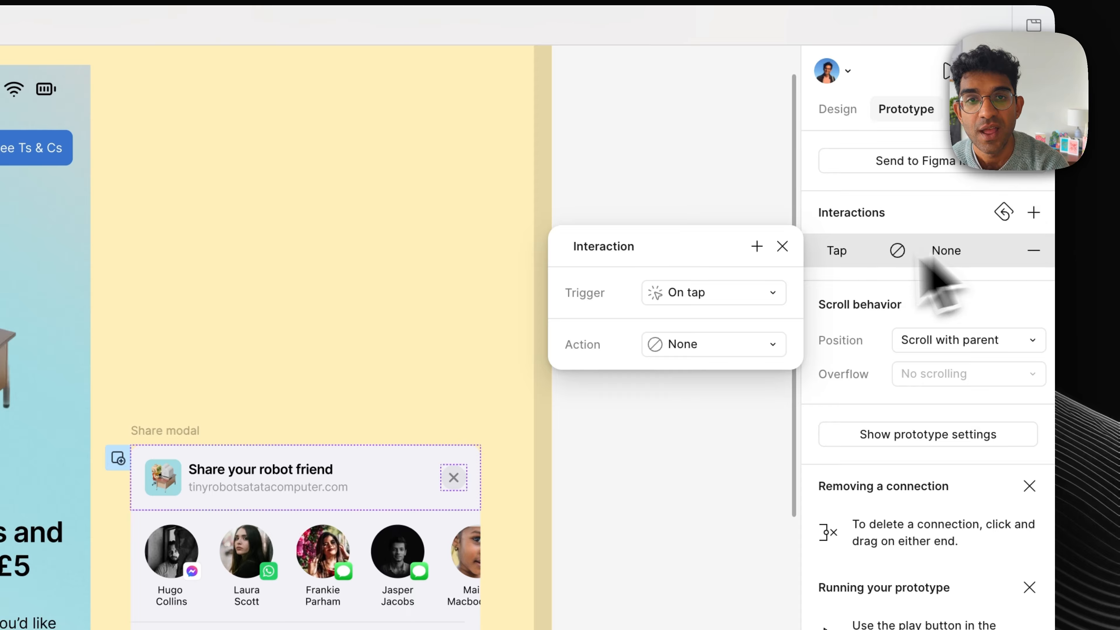
pyautogui.click(681, 346)
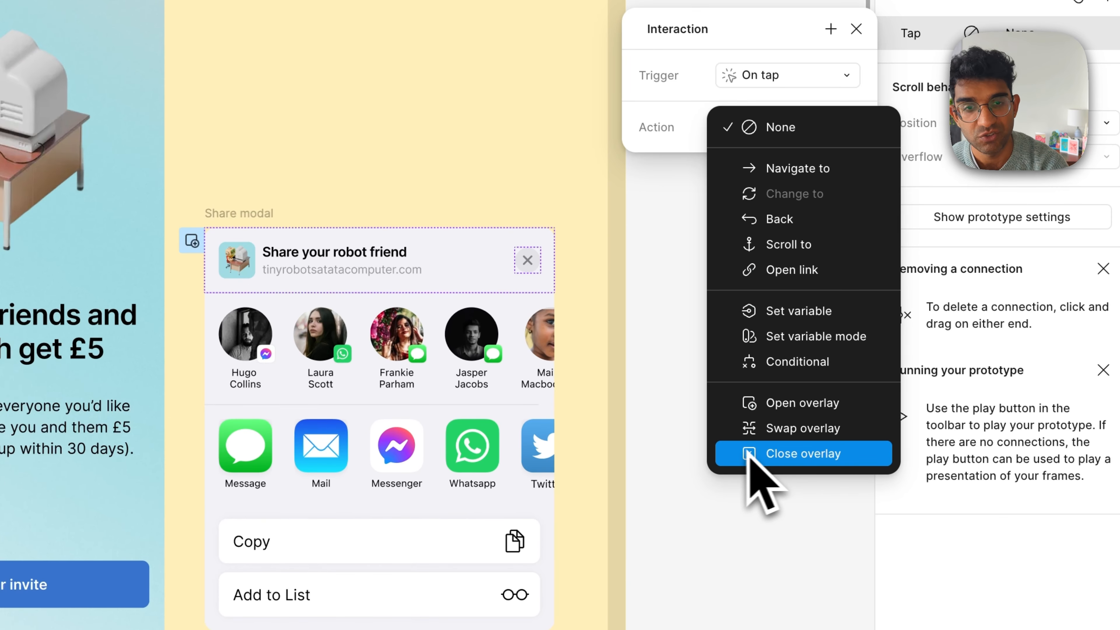
pyautogui.click(773, 456)
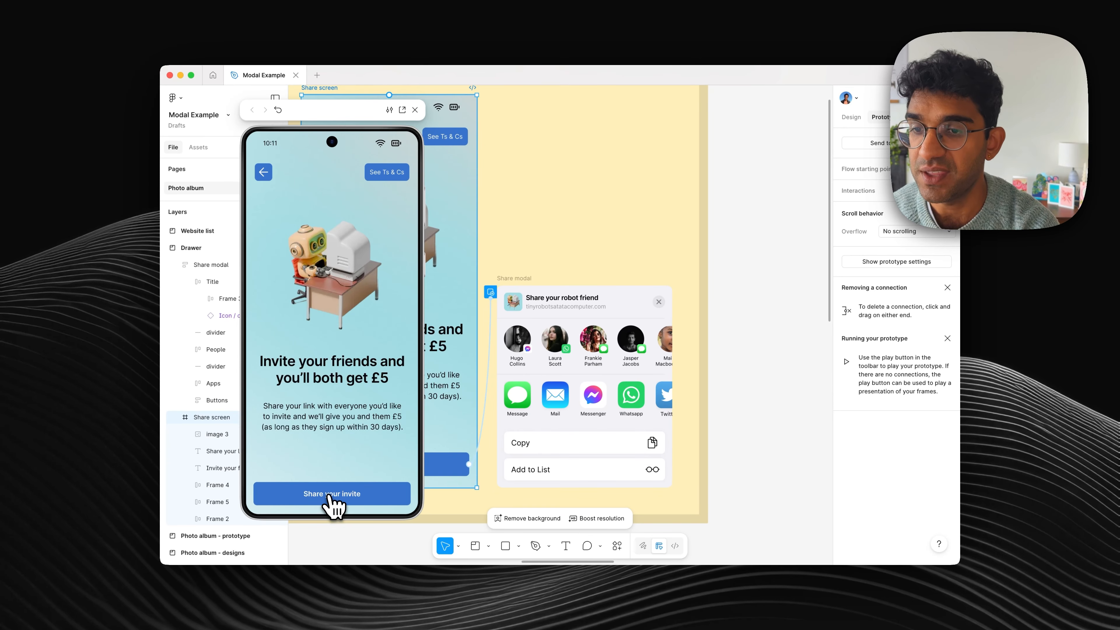
# Step: In the Share screen preview, open the drawer with the Share your invite button and dismiss it with its X icon
pyautogui.click(330, 496)
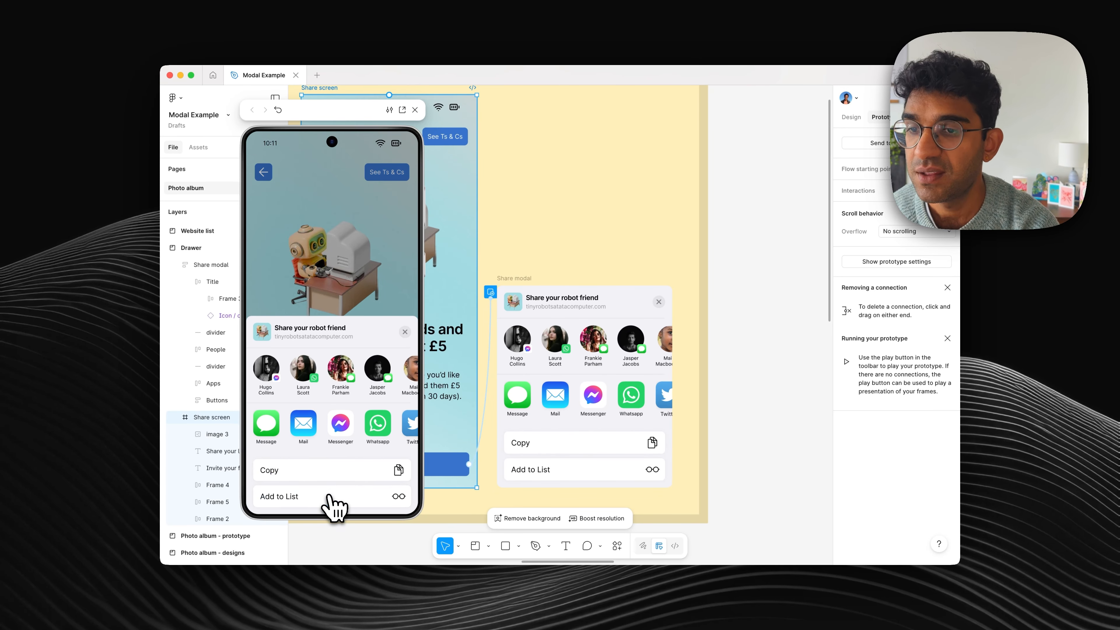
pyautogui.click(404, 331)
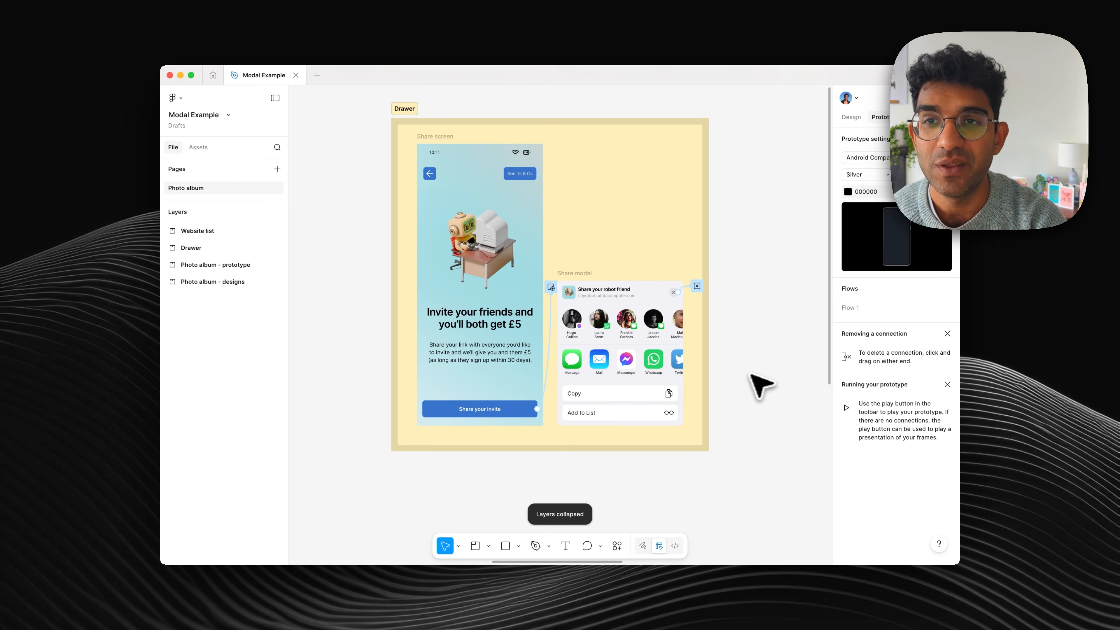
# Step: In the prototype settings, change the preview device to No device for the Website list section
pyautogui.hscroll(18, 750, 374)
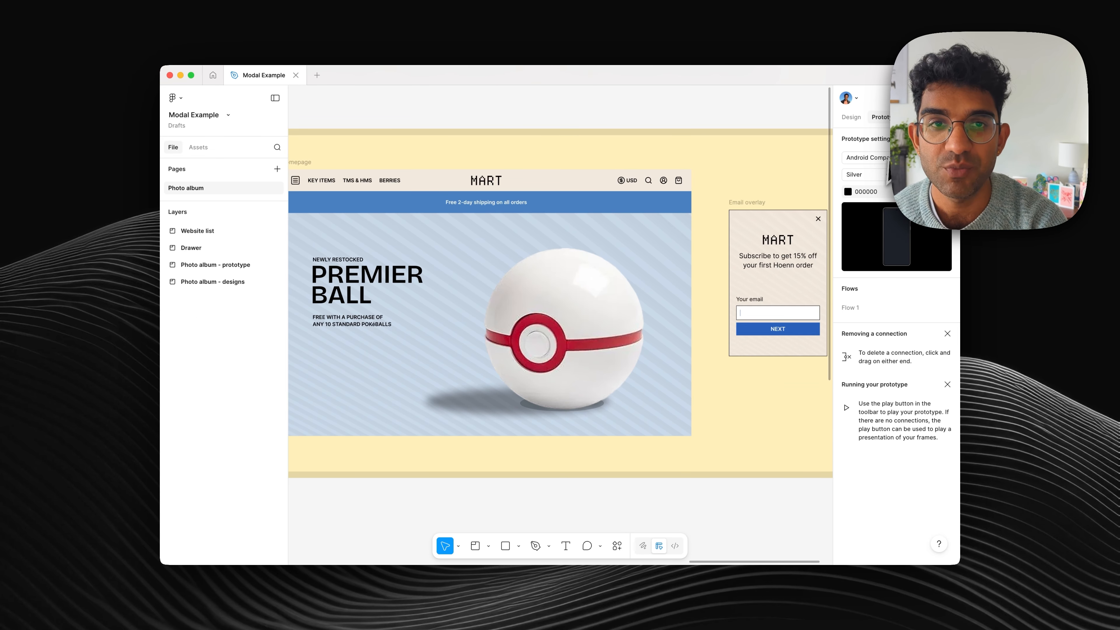
pyautogui.click(864, 157)
pyautogui.click(838, 113)
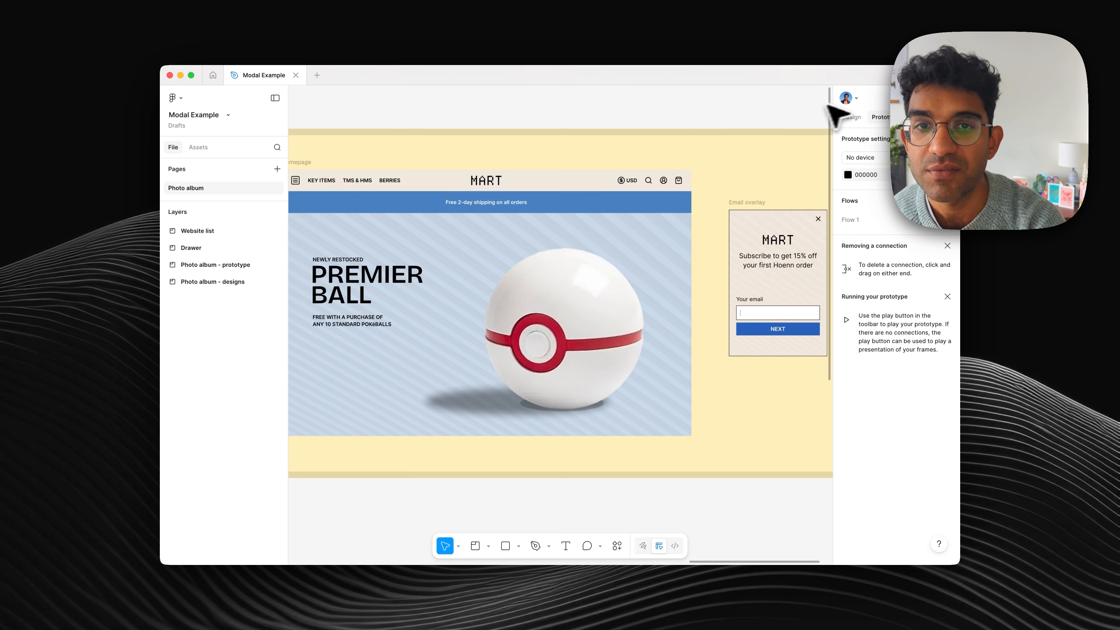
# Step: Preview the Homepage frame in an enlarged inline preview window and close it
pyautogui.hscroll(-3, 686, 123)
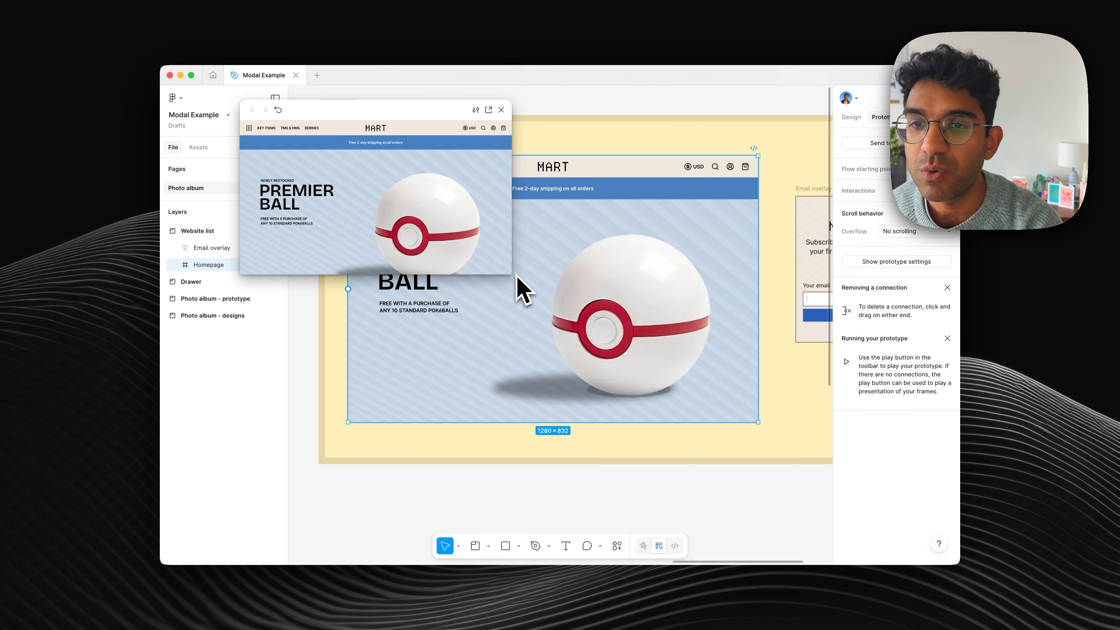
pyautogui.moveTo(516, 275); pyautogui.dragTo(664, 390)
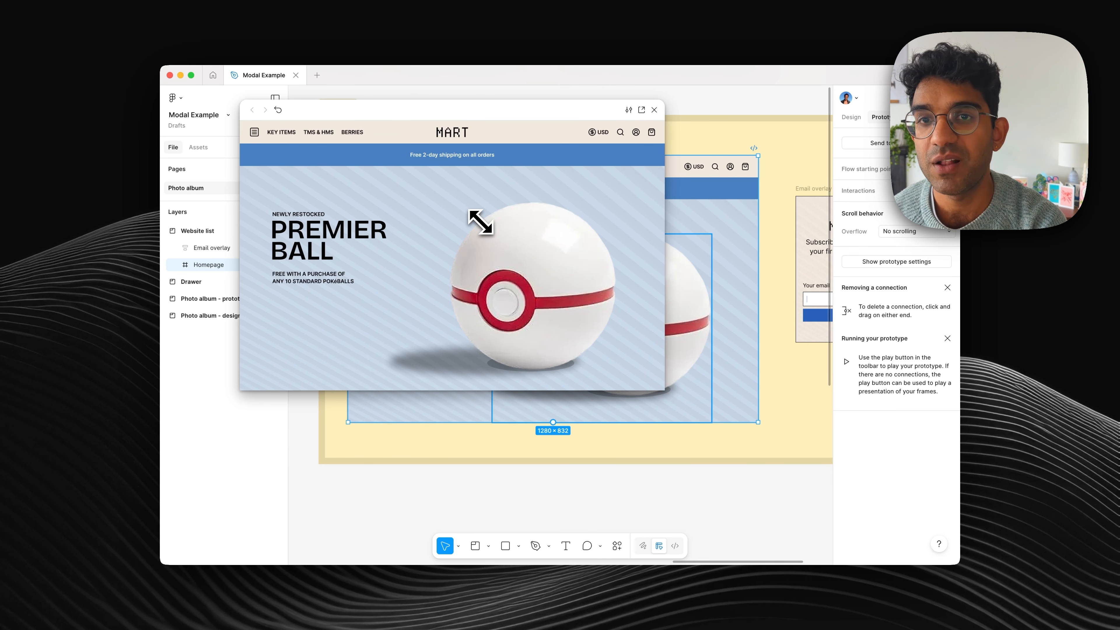
pyautogui.click(655, 111)
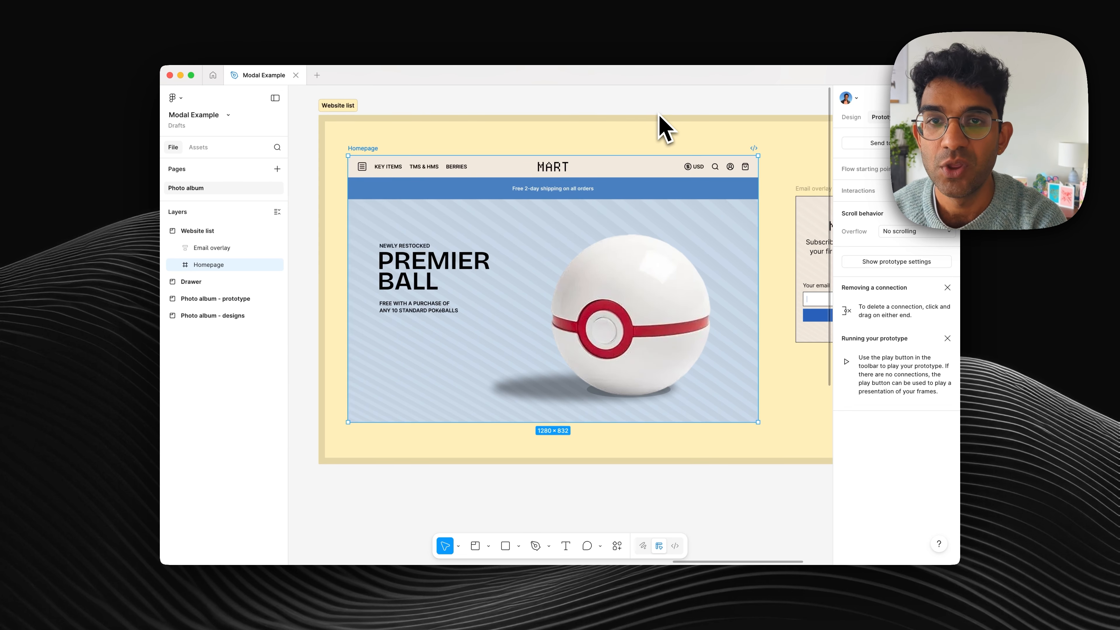
# Step: Connect the whole Homepage frame to the Email overlay frame with the Open overlay action
pyautogui.hscroll(3, 659, 114)
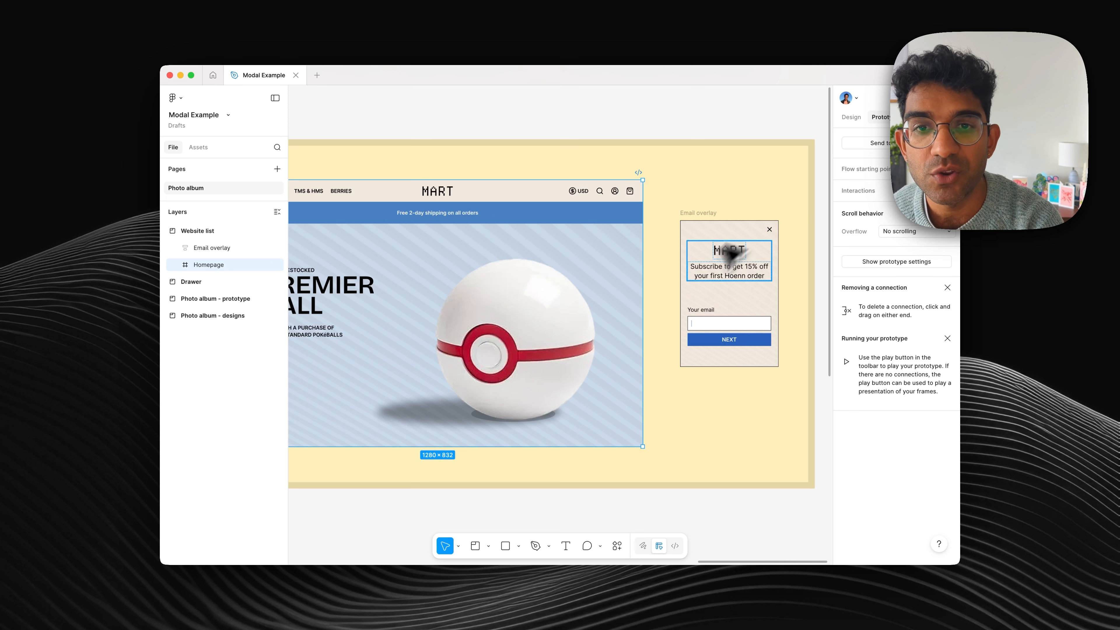
pyautogui.moveTo(644, 314)
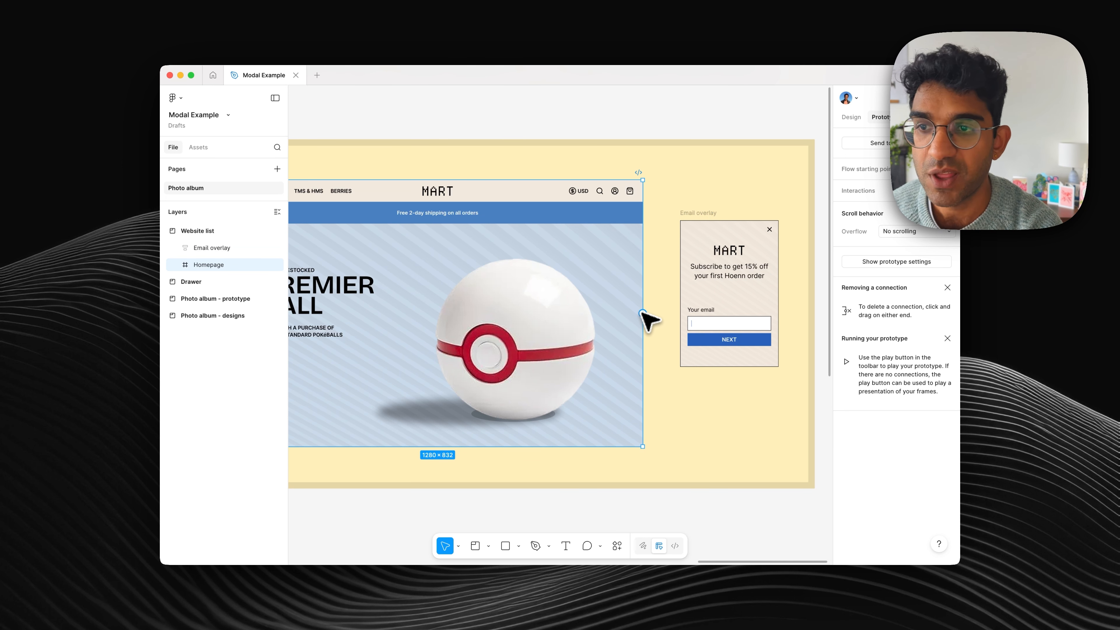
pyautogui.moveTo(642, 312); pyautogui.dragTo(717, 295)
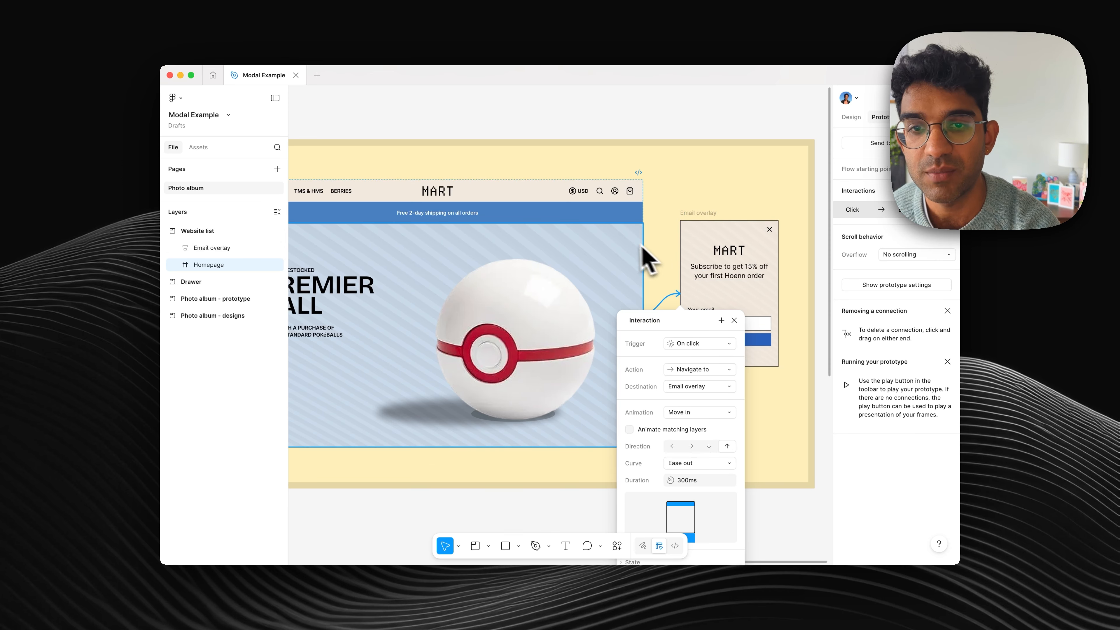
pyautogui.scroll(-3, 638, 250)
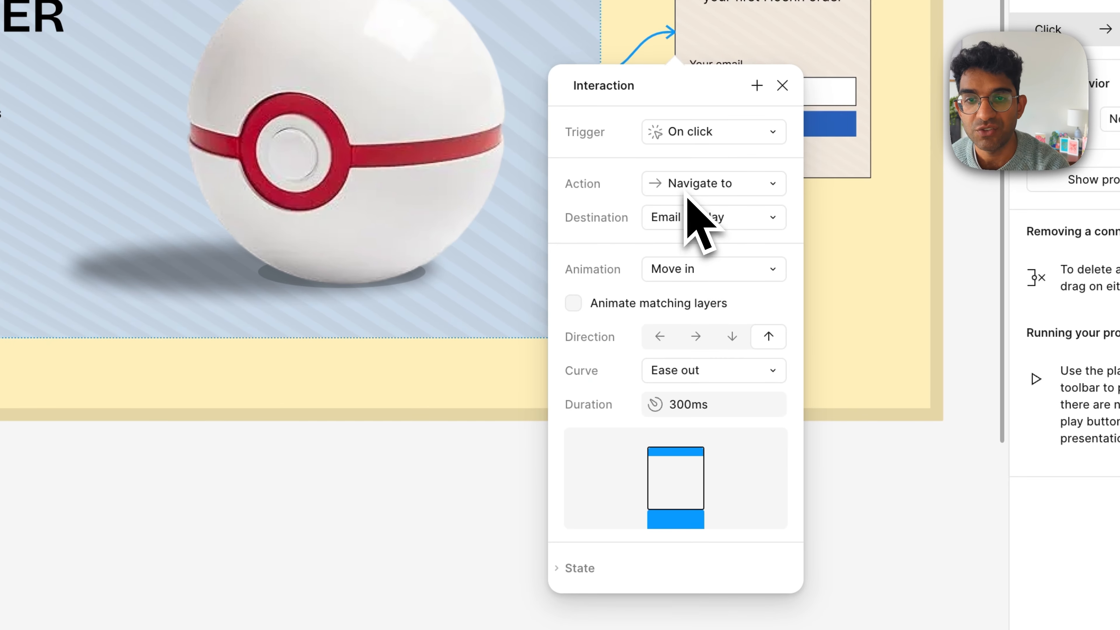
pyautogui.click(686, 197)
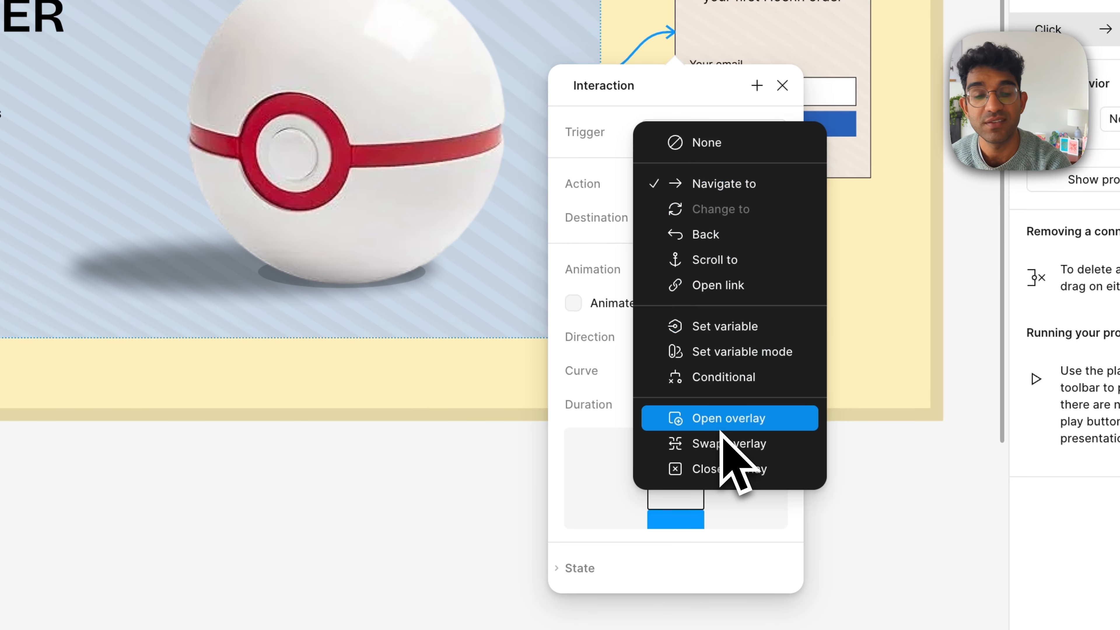
pyautogui.click(727, 419)
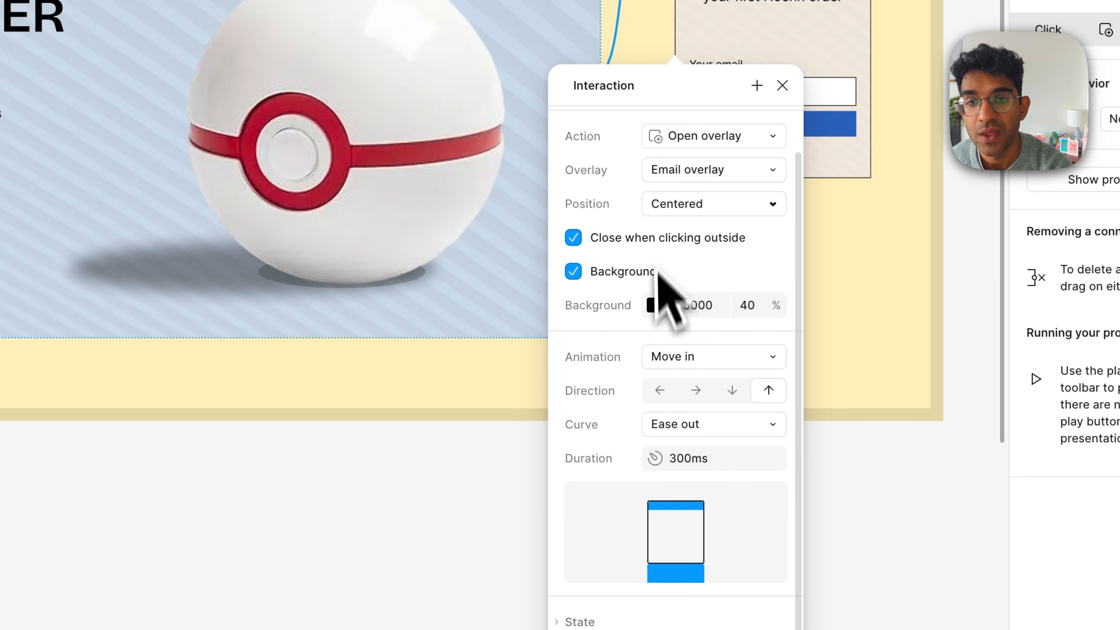
# Step: Set the Homepage interaction's trigger to After delay with a 2500 ms delay
pyautogui.scroll(2, 659, 265)
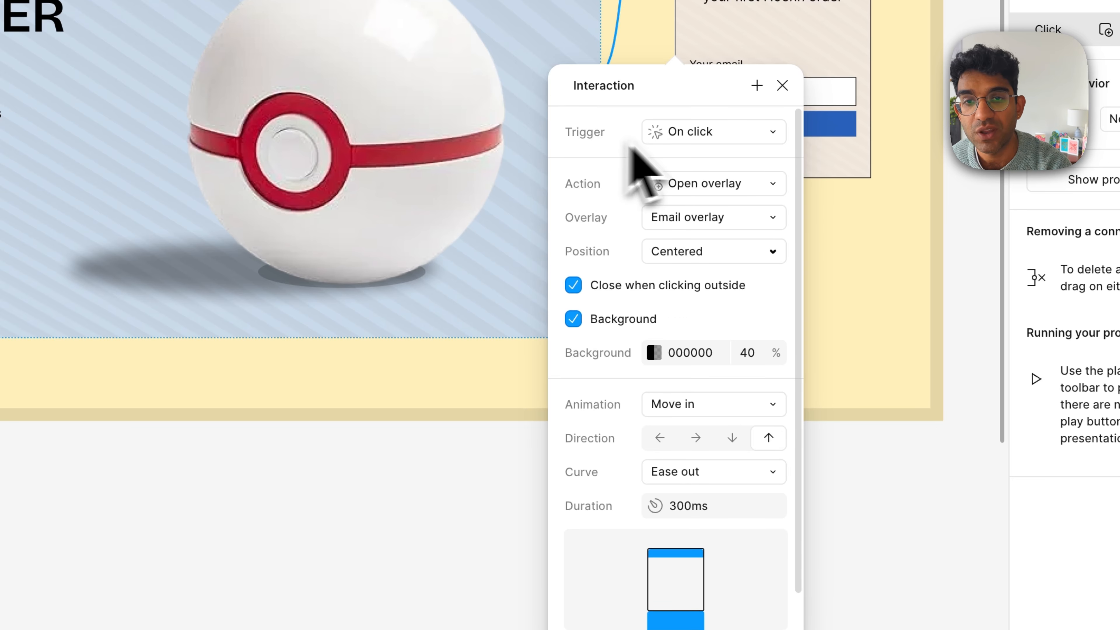
pyautogui.click(689, 135)
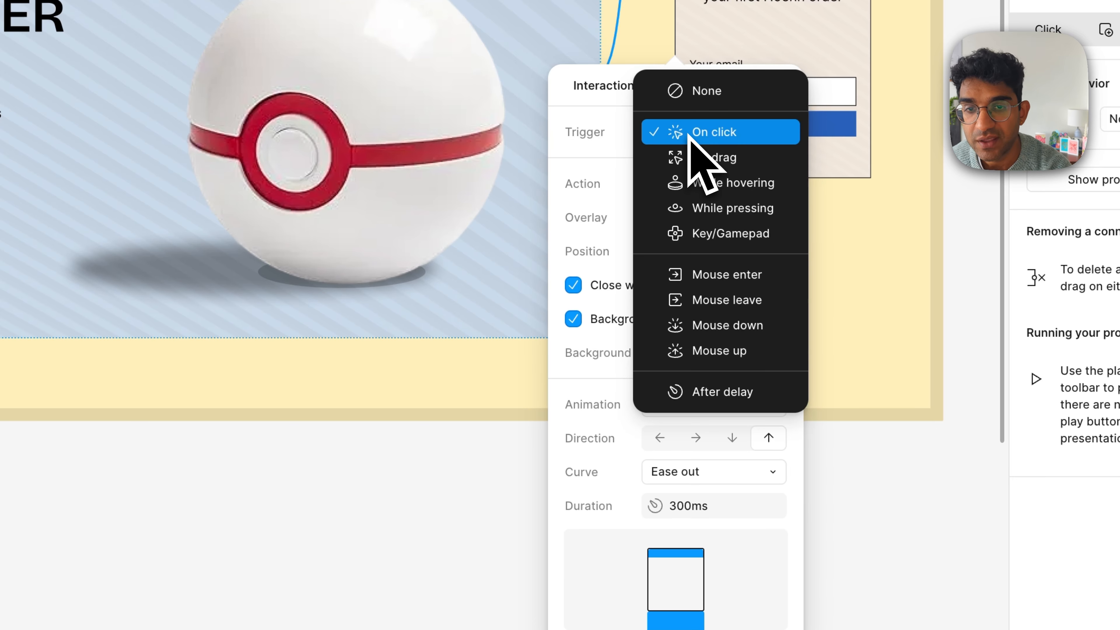
pyautogui.click(716, 392)
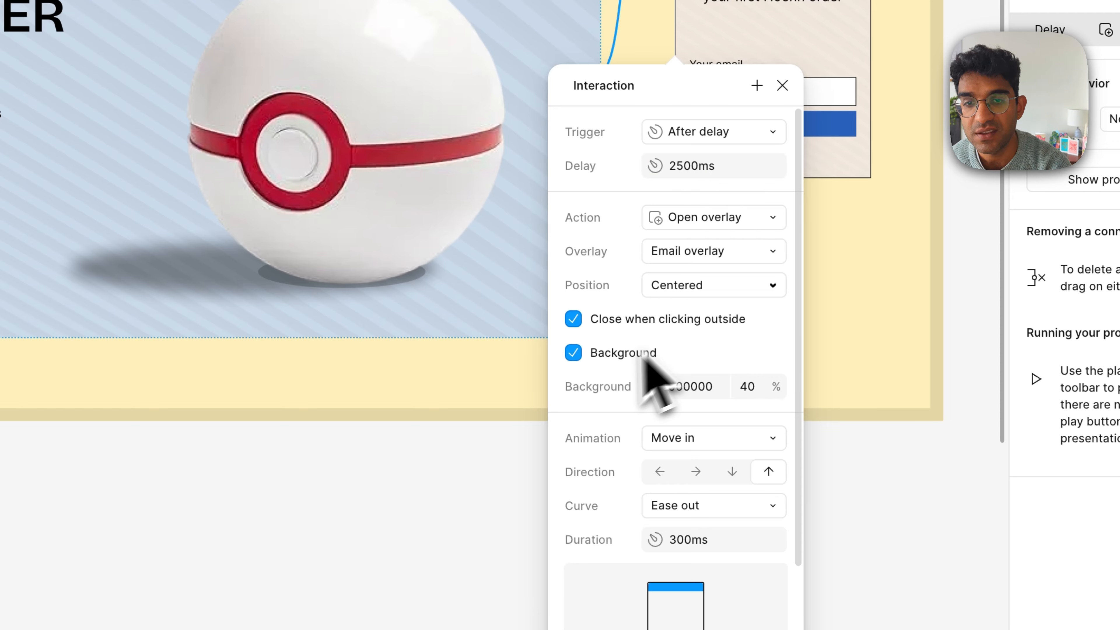
# Step: Set the Email overlay's animation to Dissolve with a duration of 150 ms
pyautogui.click(695, 438)
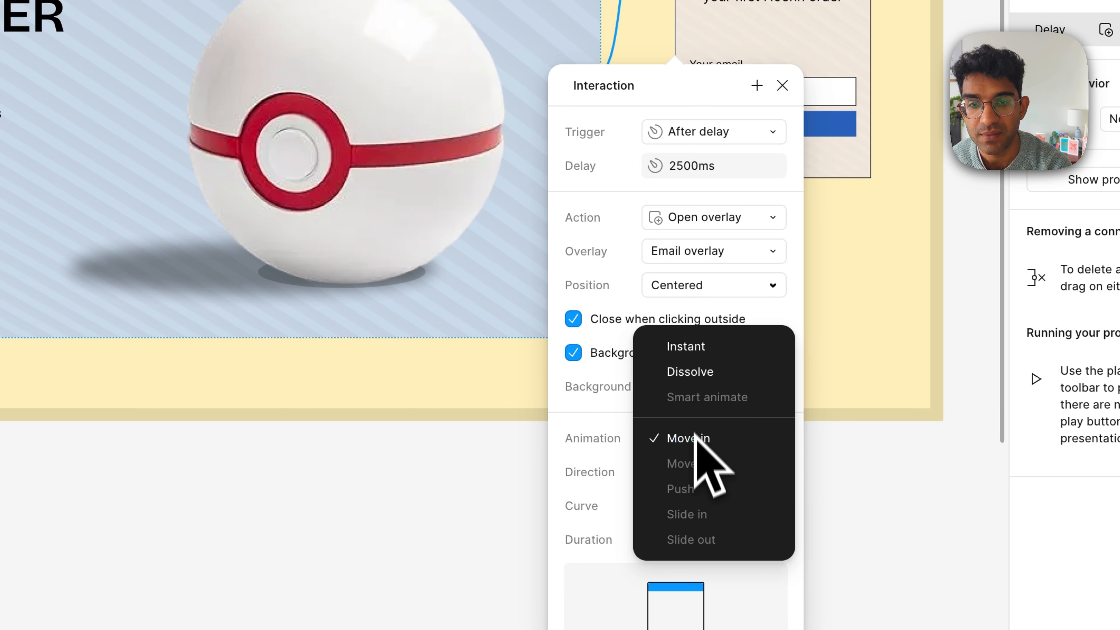
pyautogui.click(699, 372)
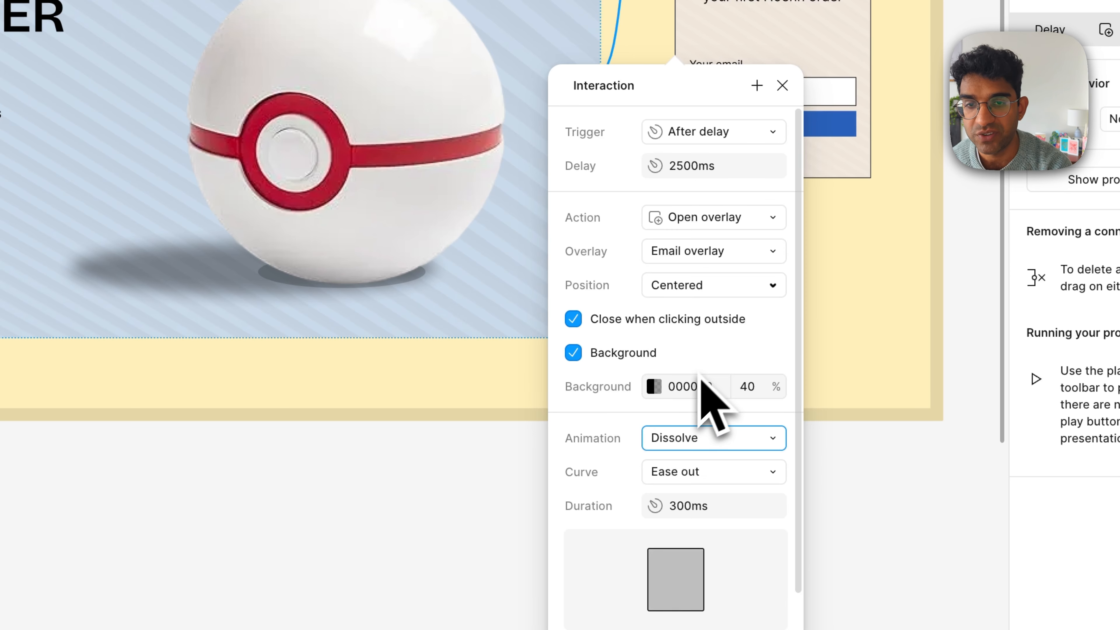
pyautogui.click(694, 505)
pyautogui.write('1')
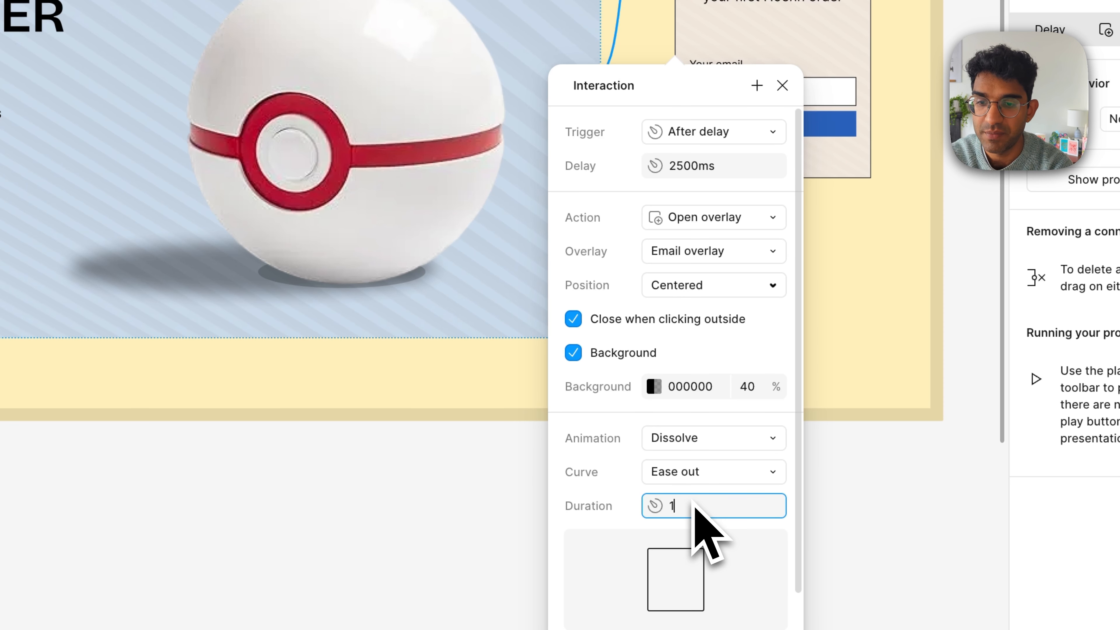
pyautogui.write('50')
pyautogui.press('Return')
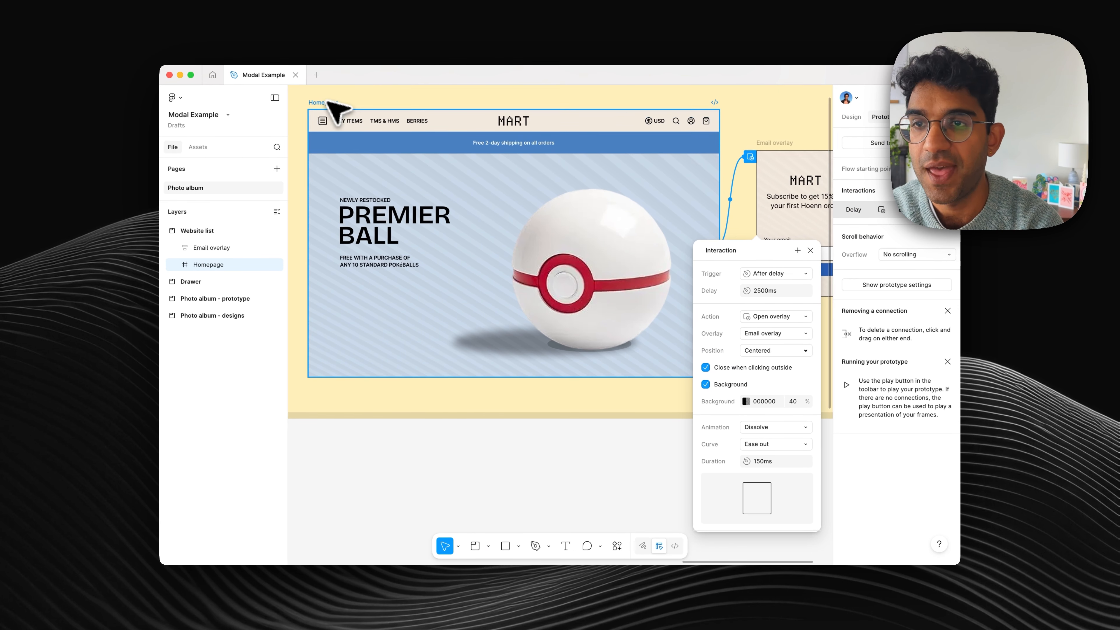
# Step: Preview the Homepage frame to test the delayed Email overlay
pyautogui.click(336, 110)
pyautogui.hotkey('shift', 'space')
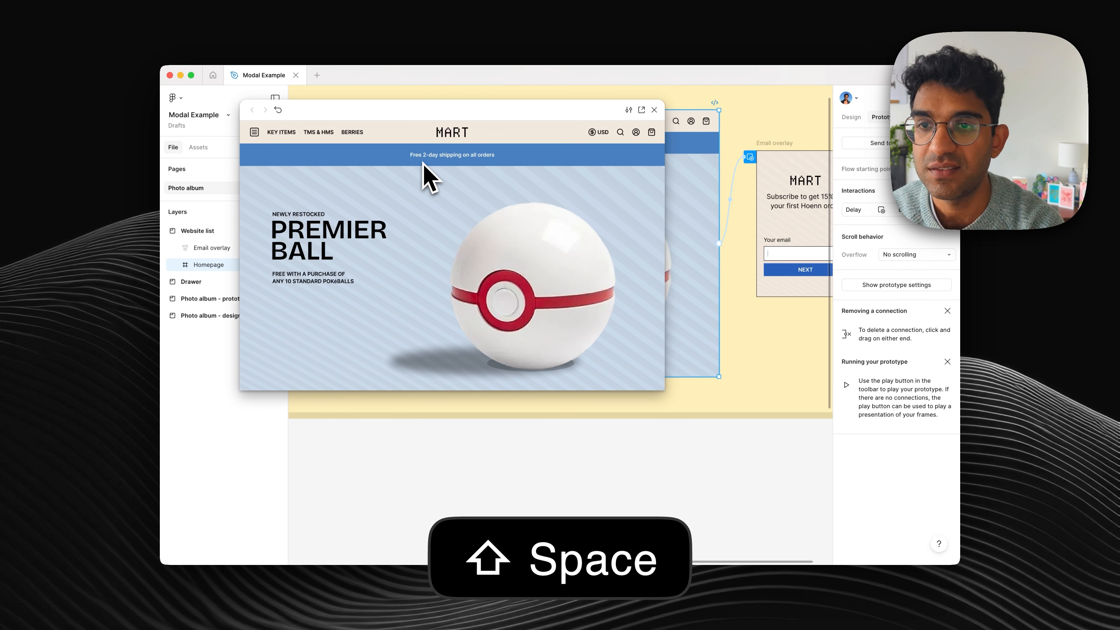